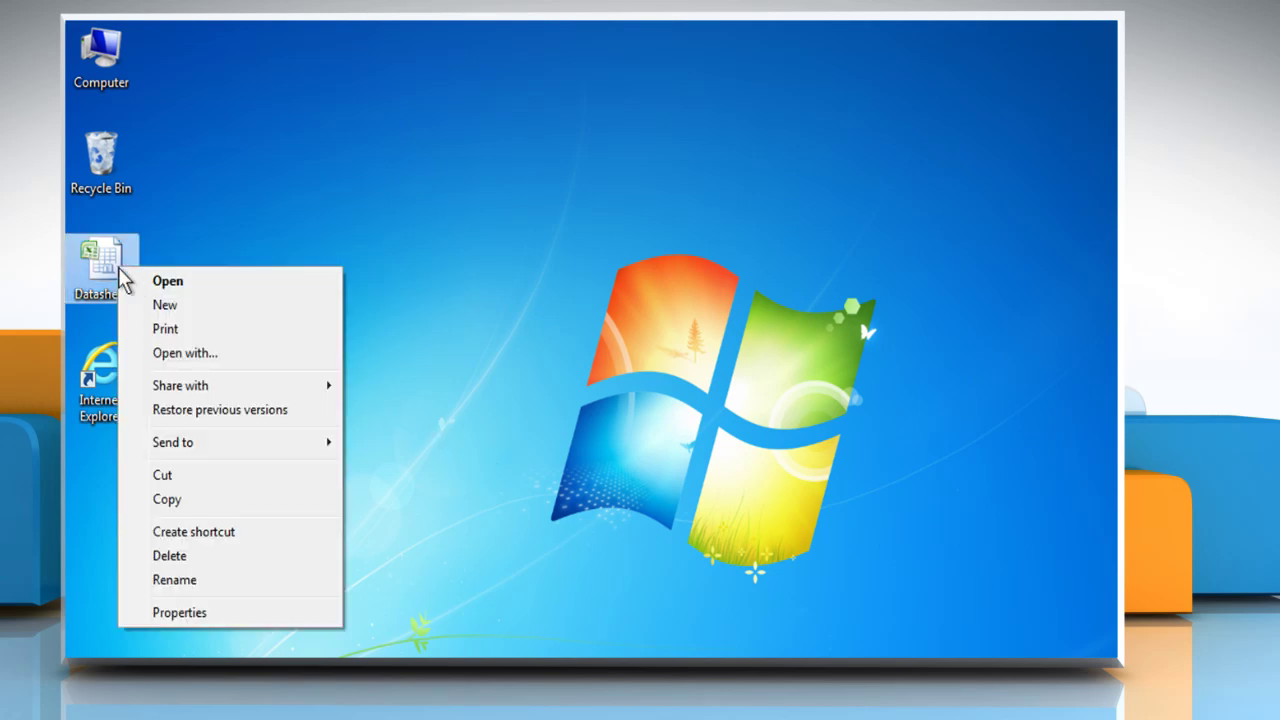
Open the Datasheet workbook in Excel from its desktop icon
click(170, 282)
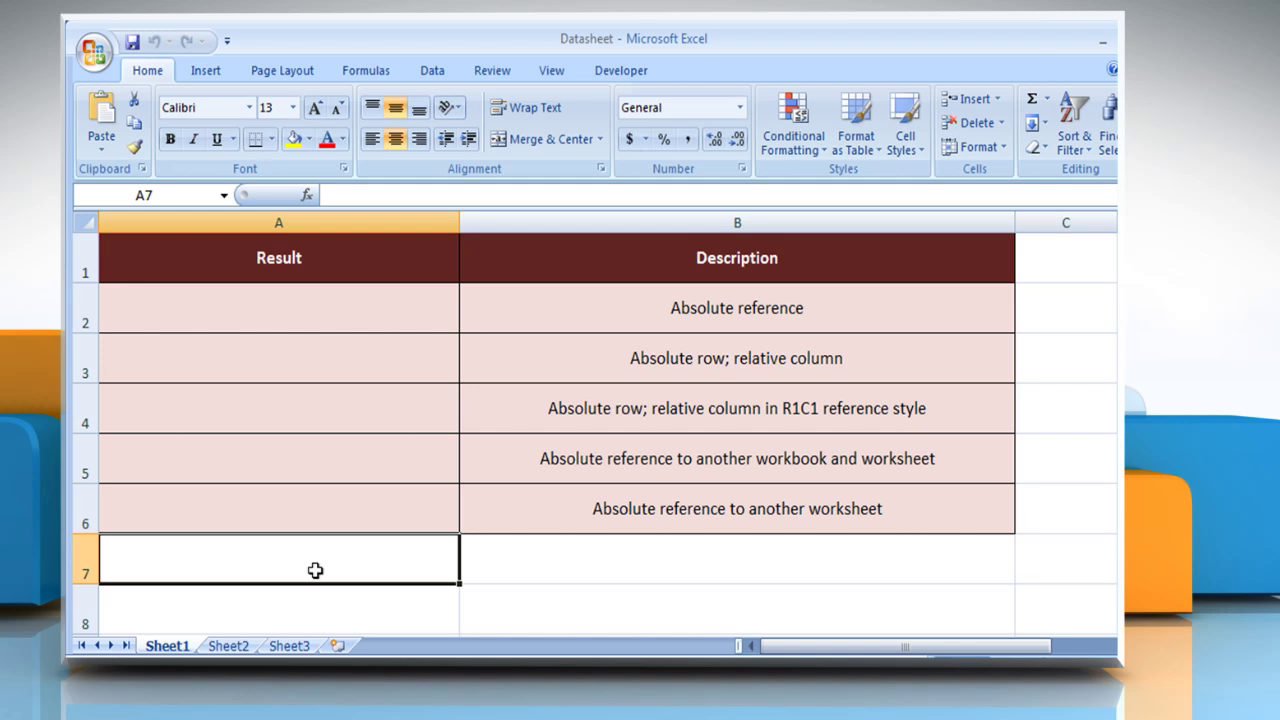
click(557, 503)
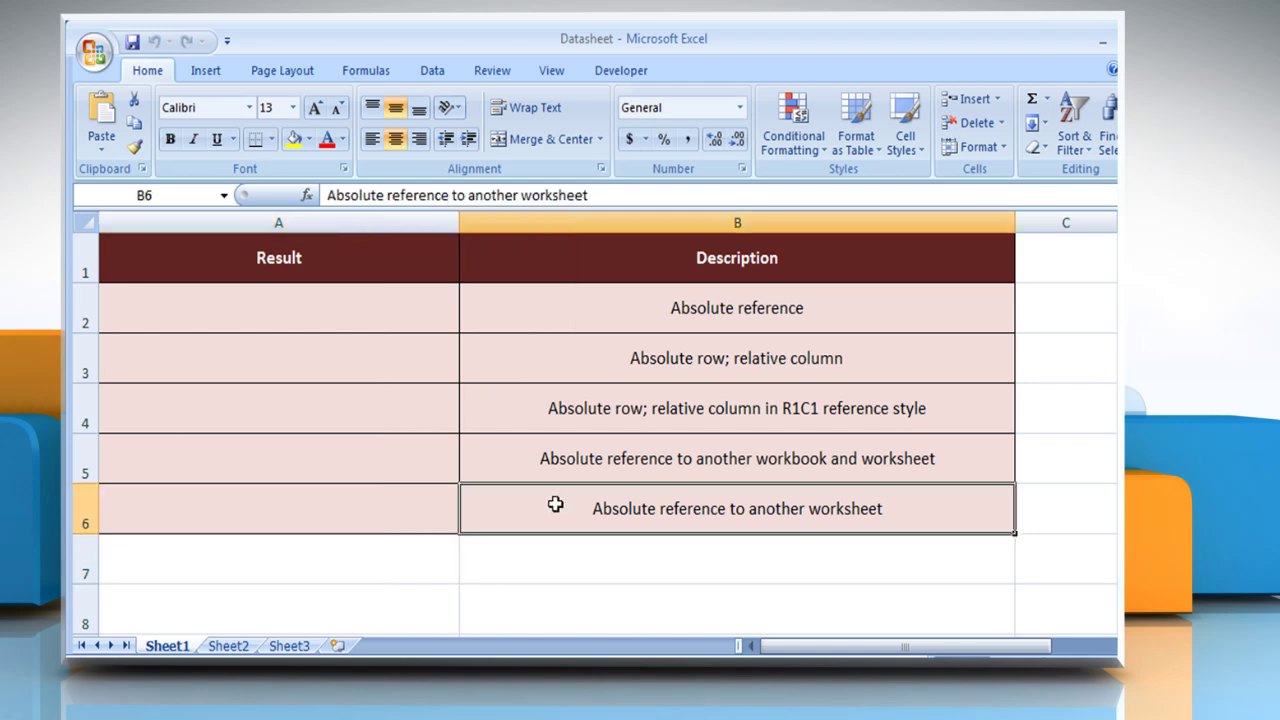
click(374, 320)
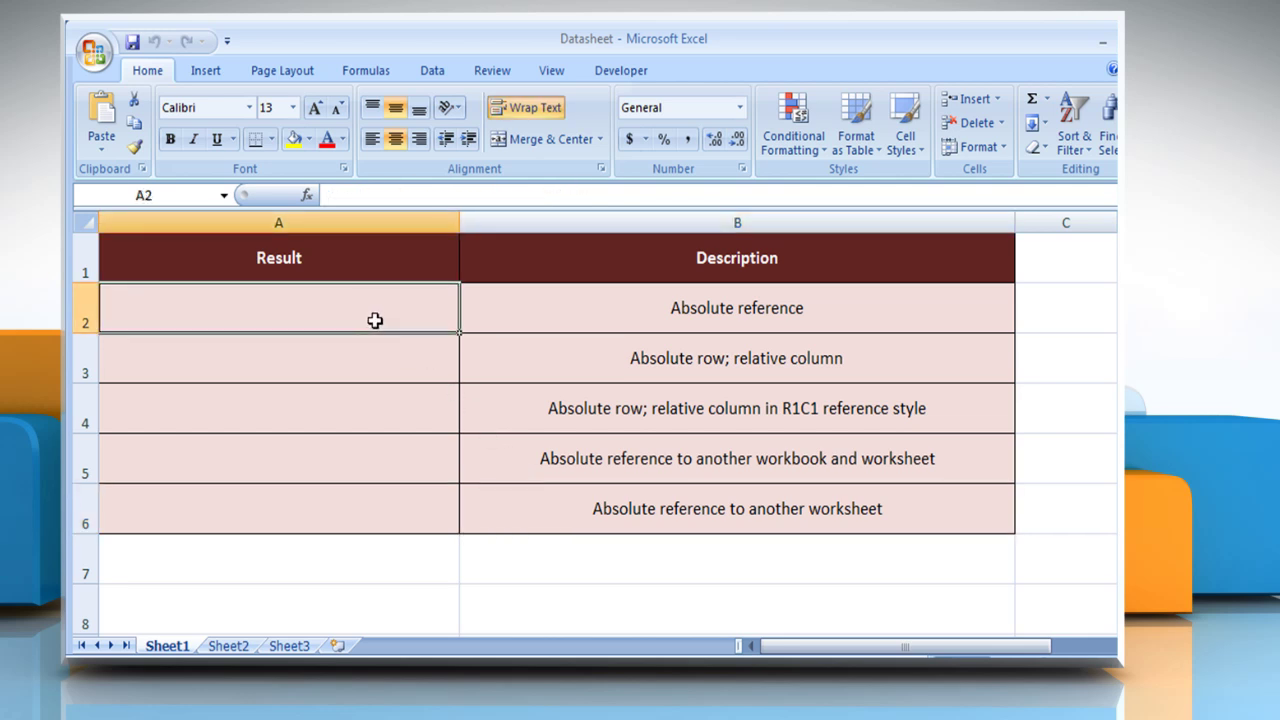
Enter =ADDRESS(2,3) in A2 to return $C$2, then check the formula
text(=ADDRE)
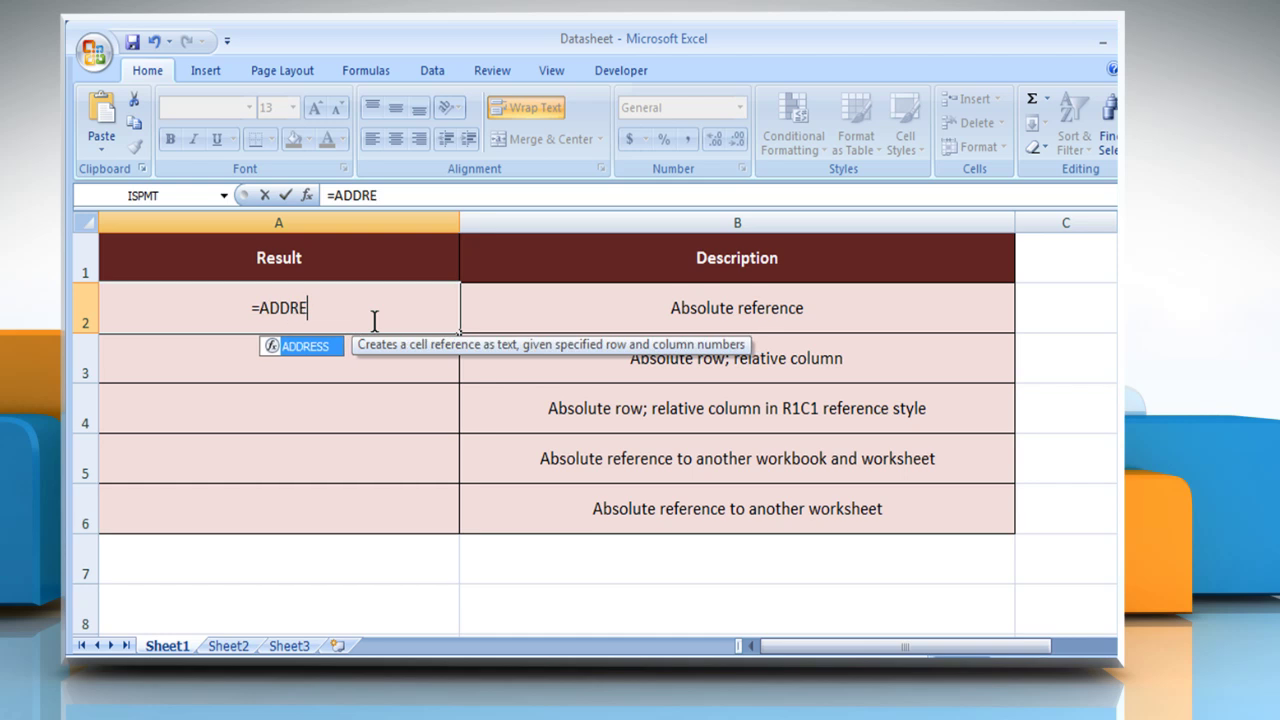
text(SS(2)
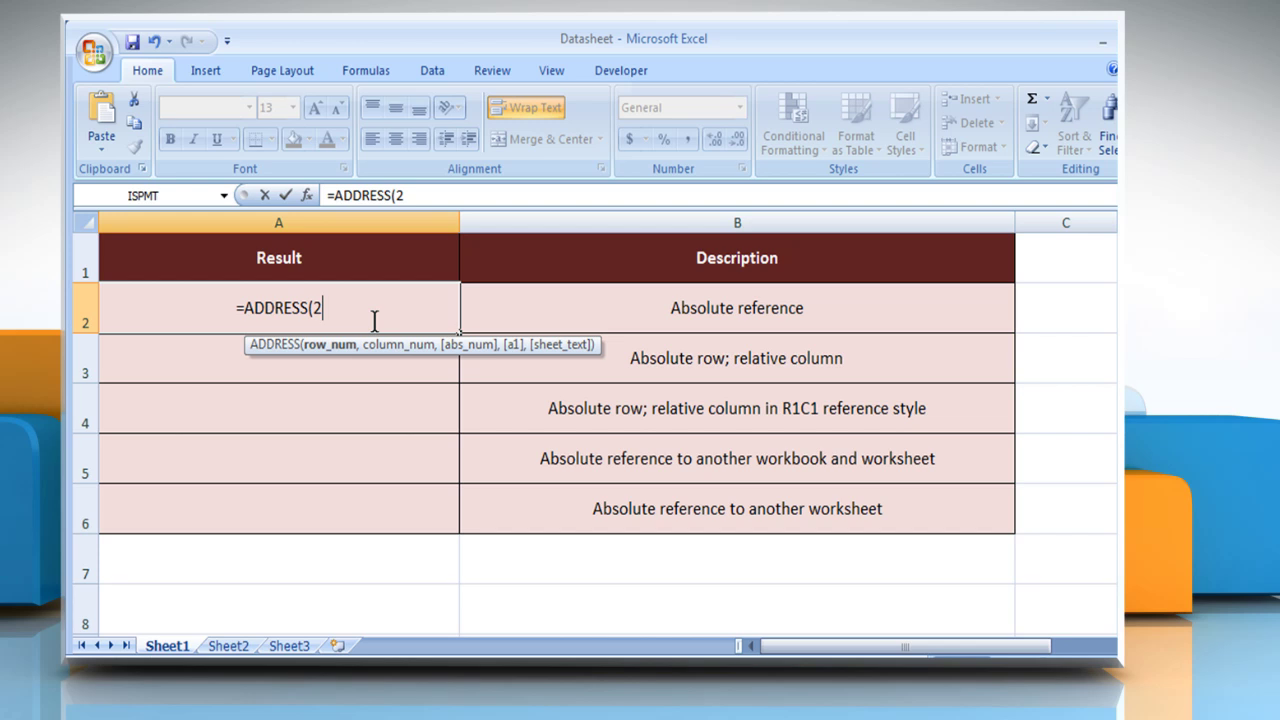
text(,3)
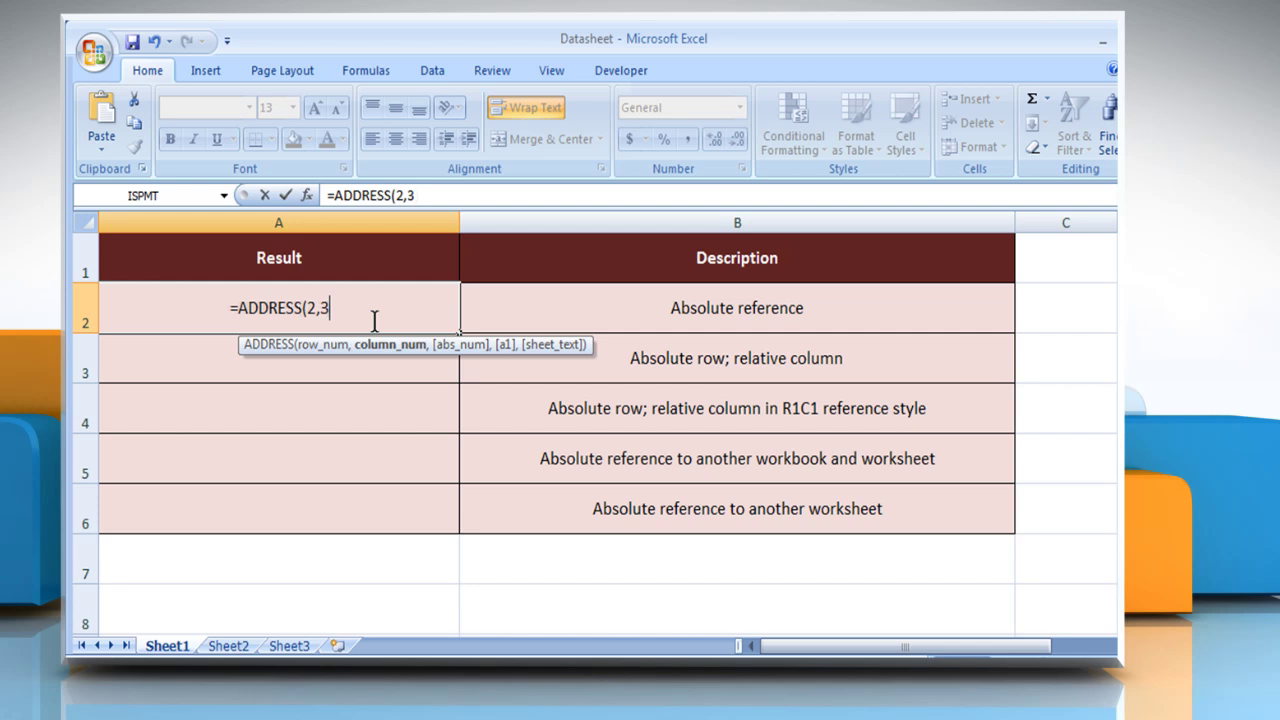
text())
key(Return)
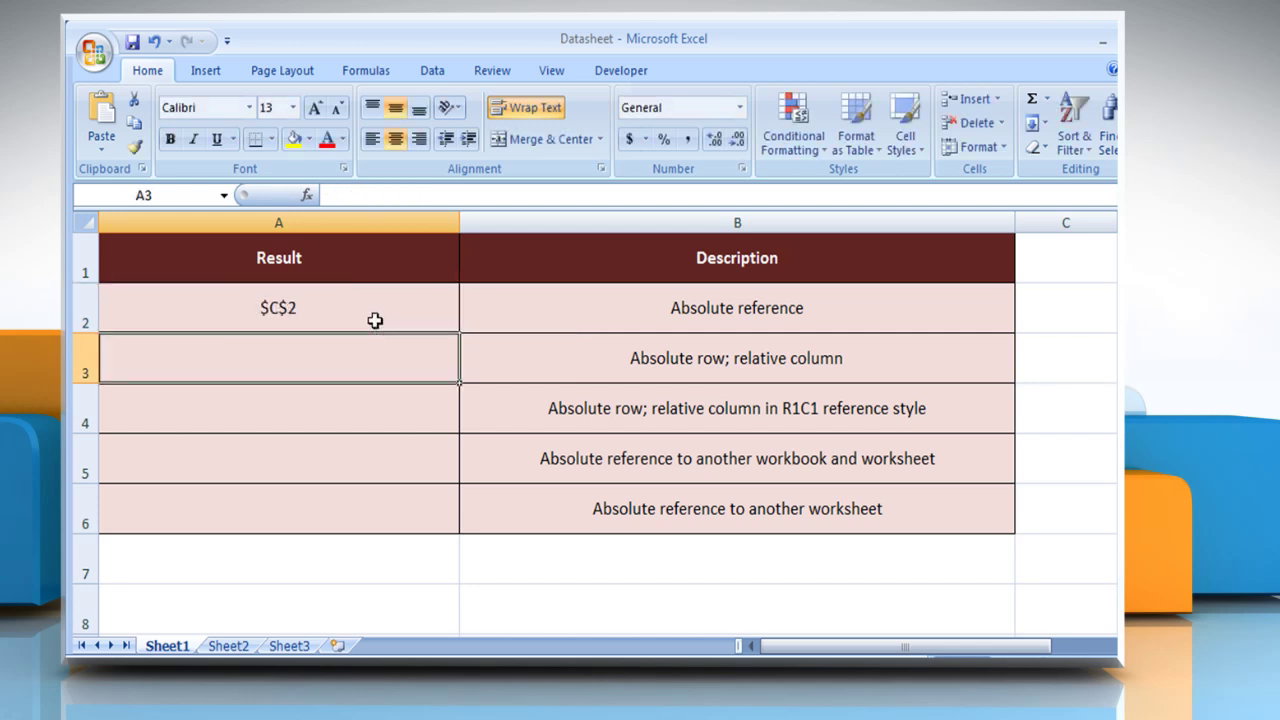
click(375, 320)
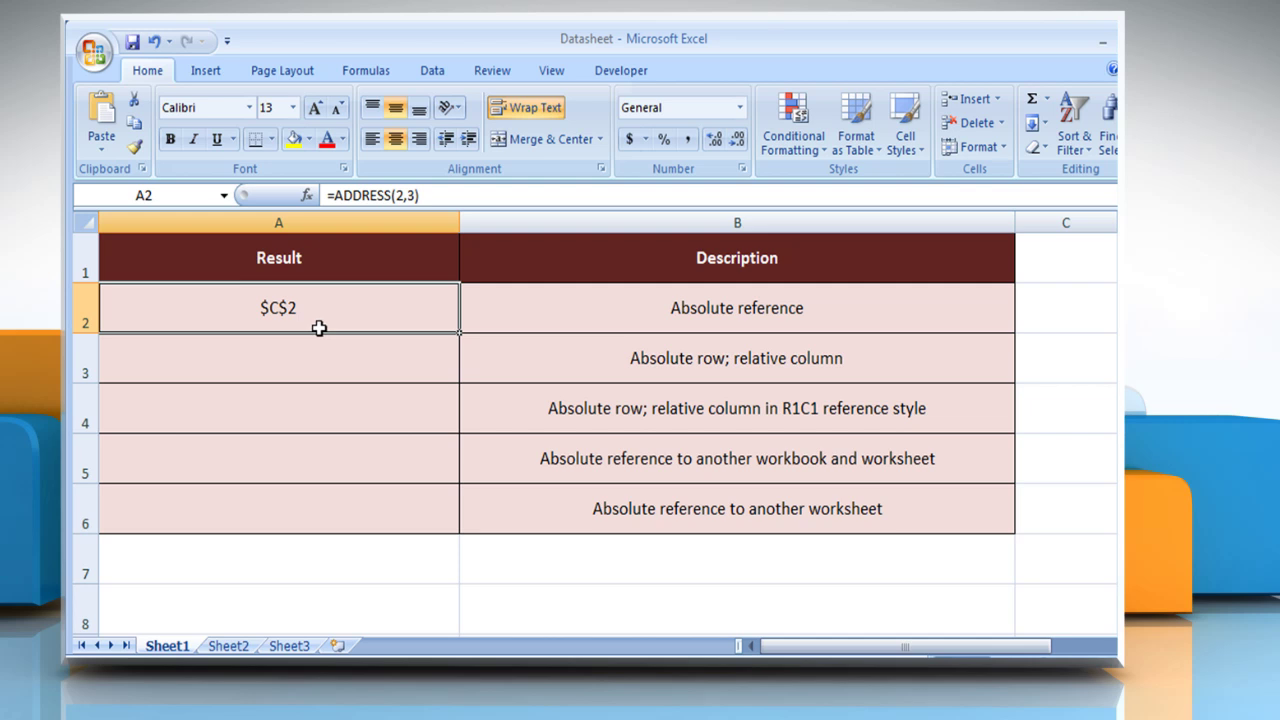
click(560, 362)
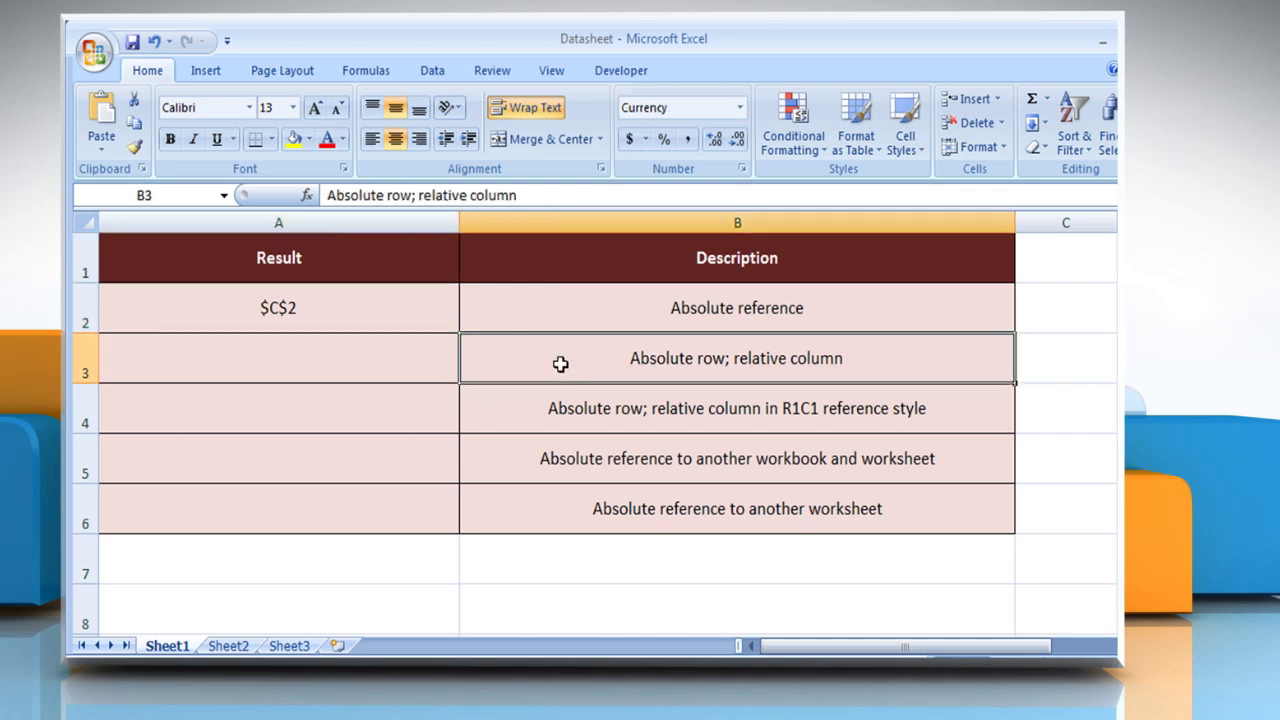
Enter =ADDRESS(2,3,2) in A3 to return C$2, then verify the formula
click(400, 366)
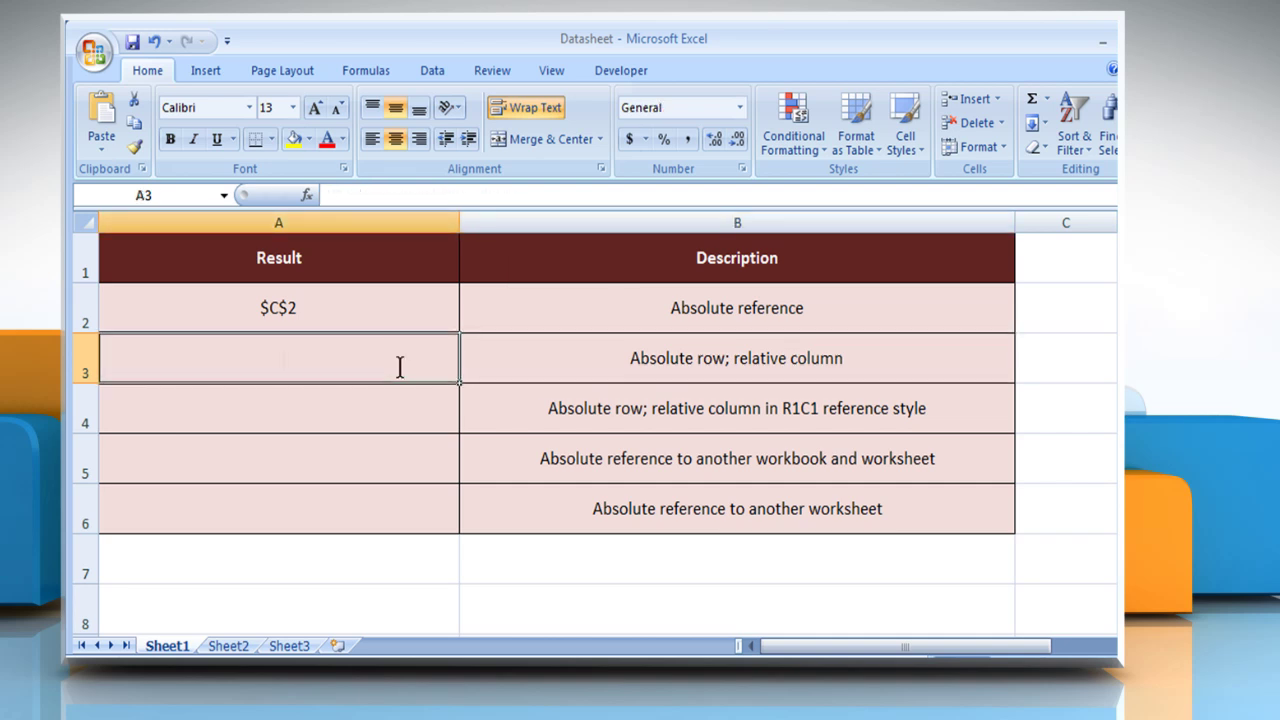
text(=ADDRESS()
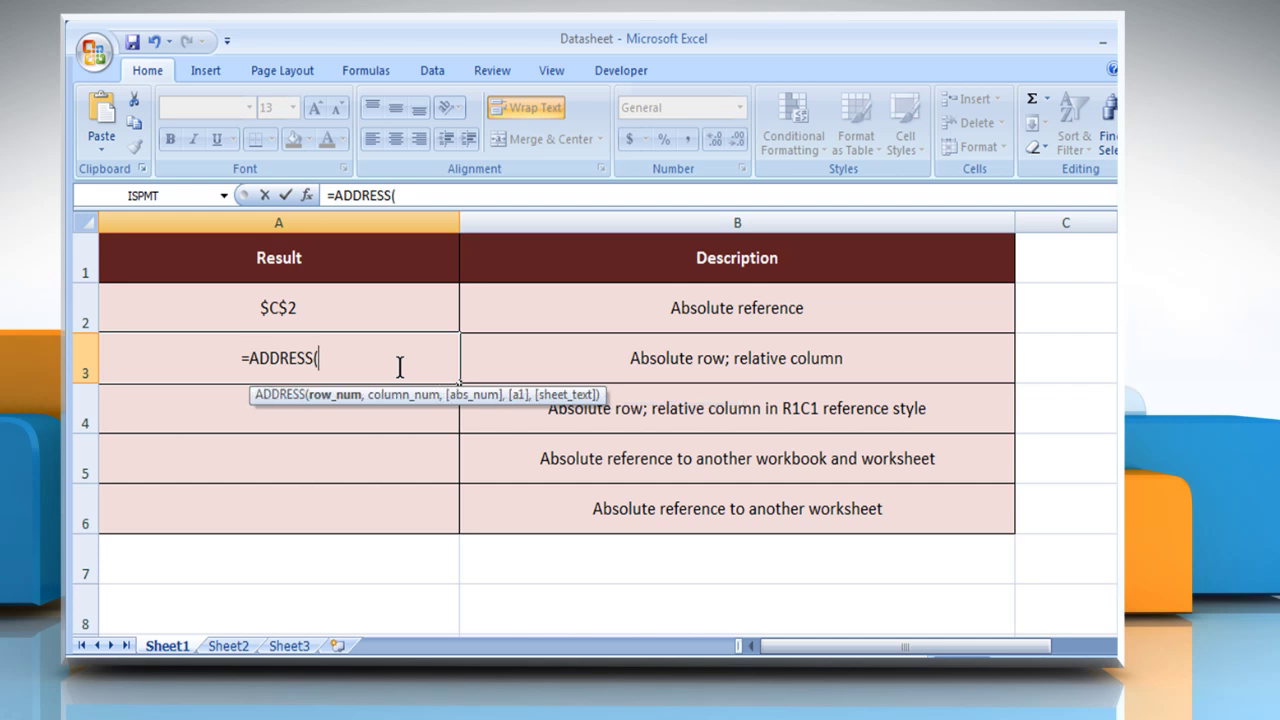
text(2)
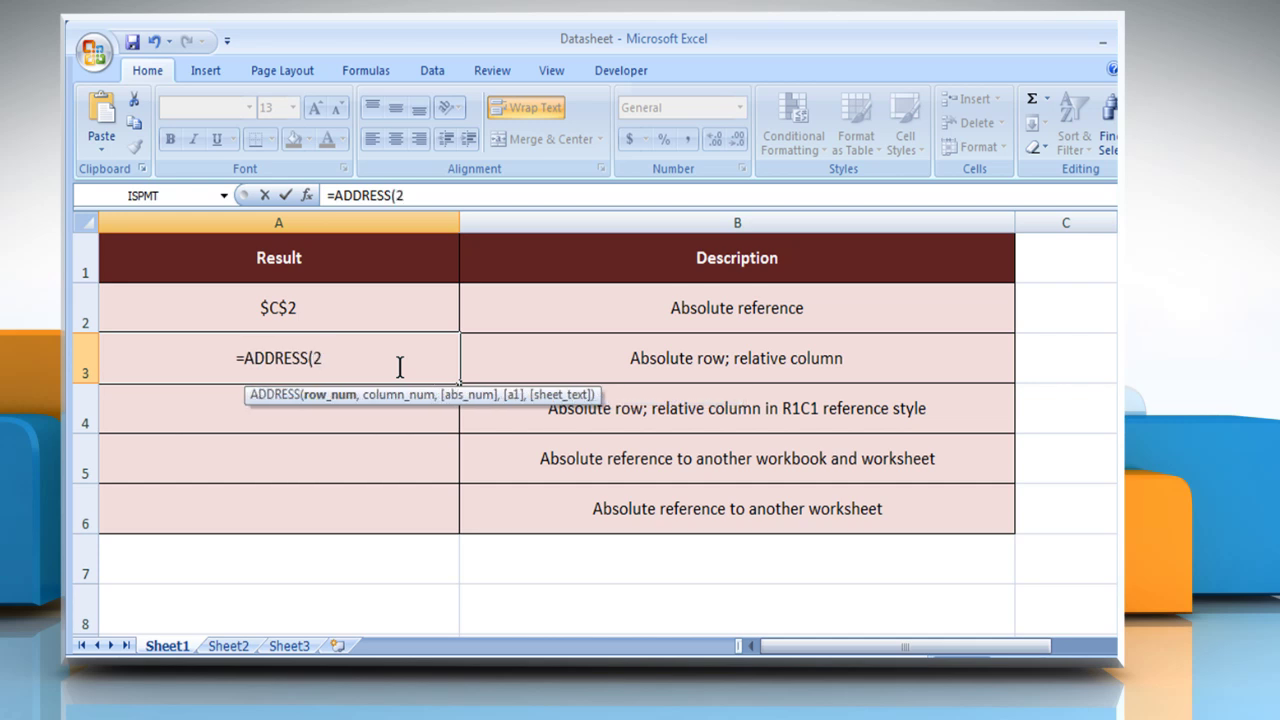
text(,)
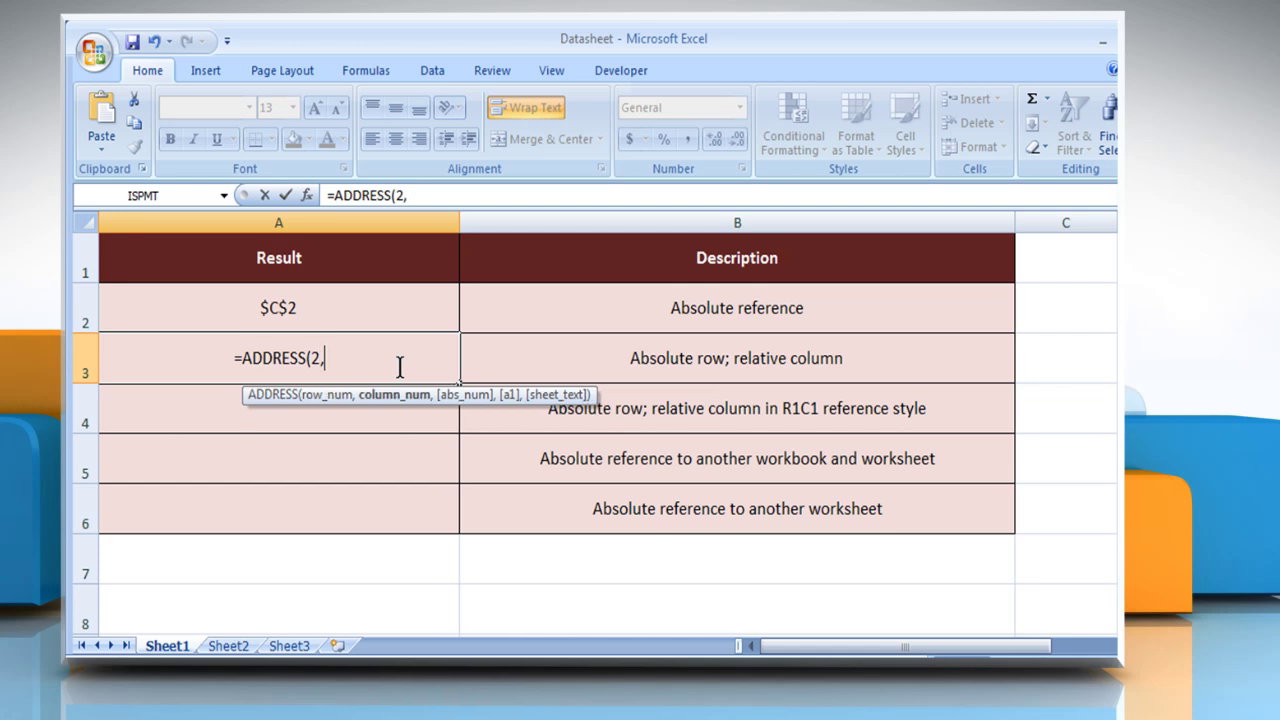
text(3)
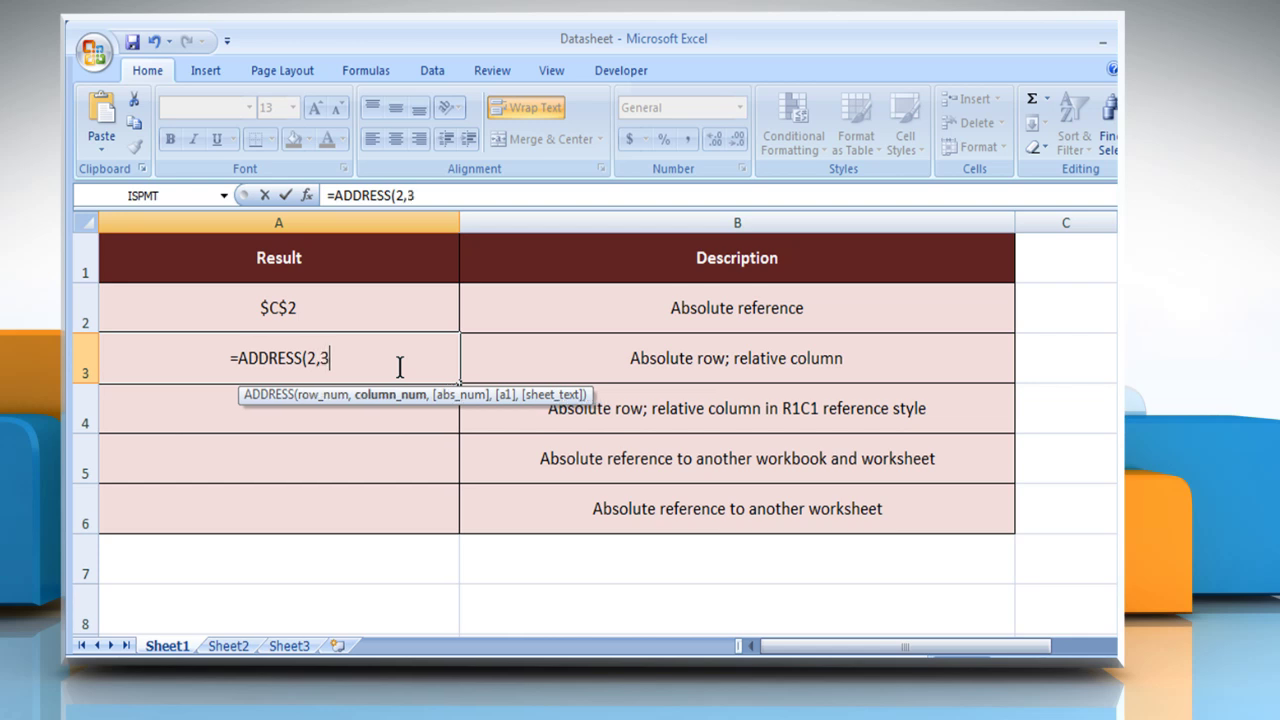
text(,)
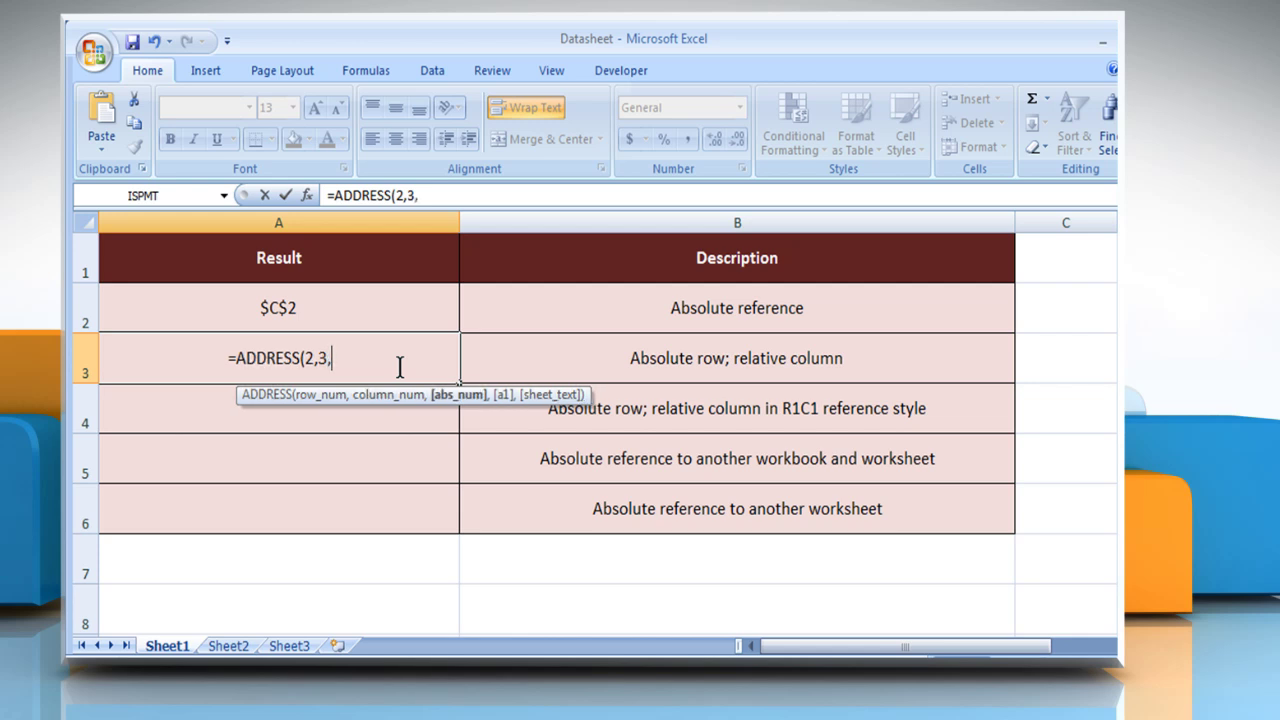
text(2)
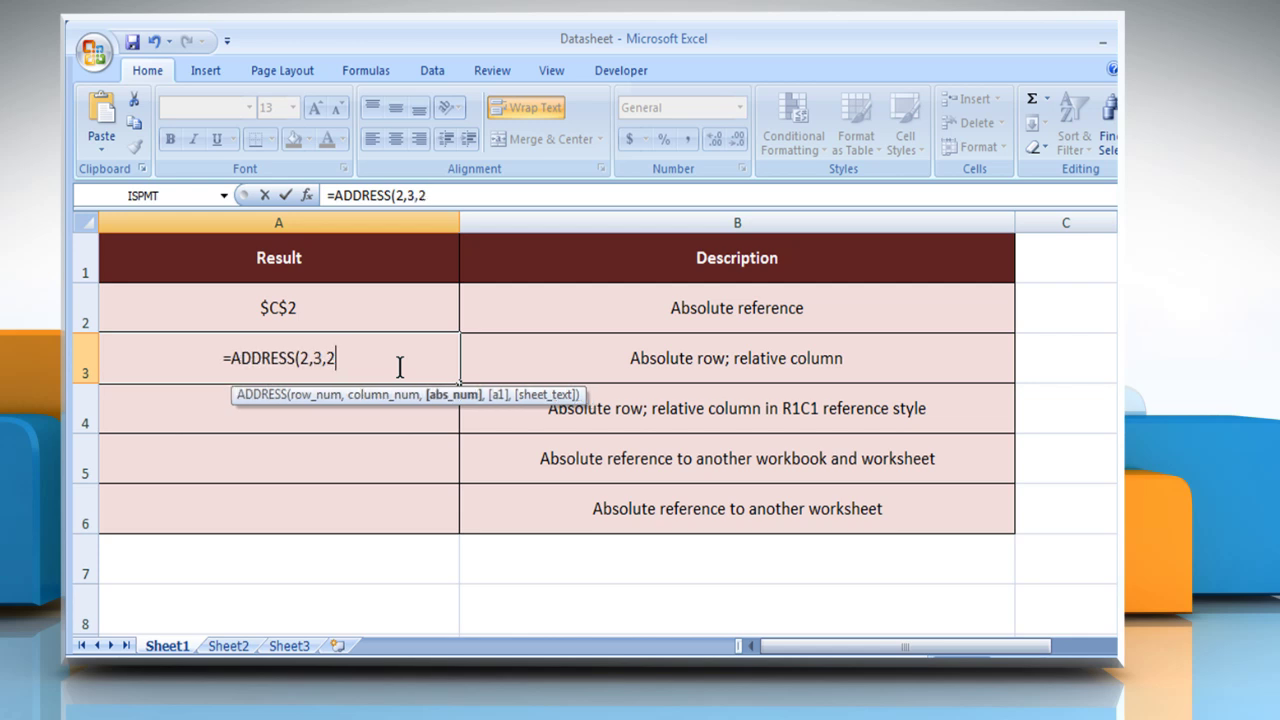
text())
key(Return)
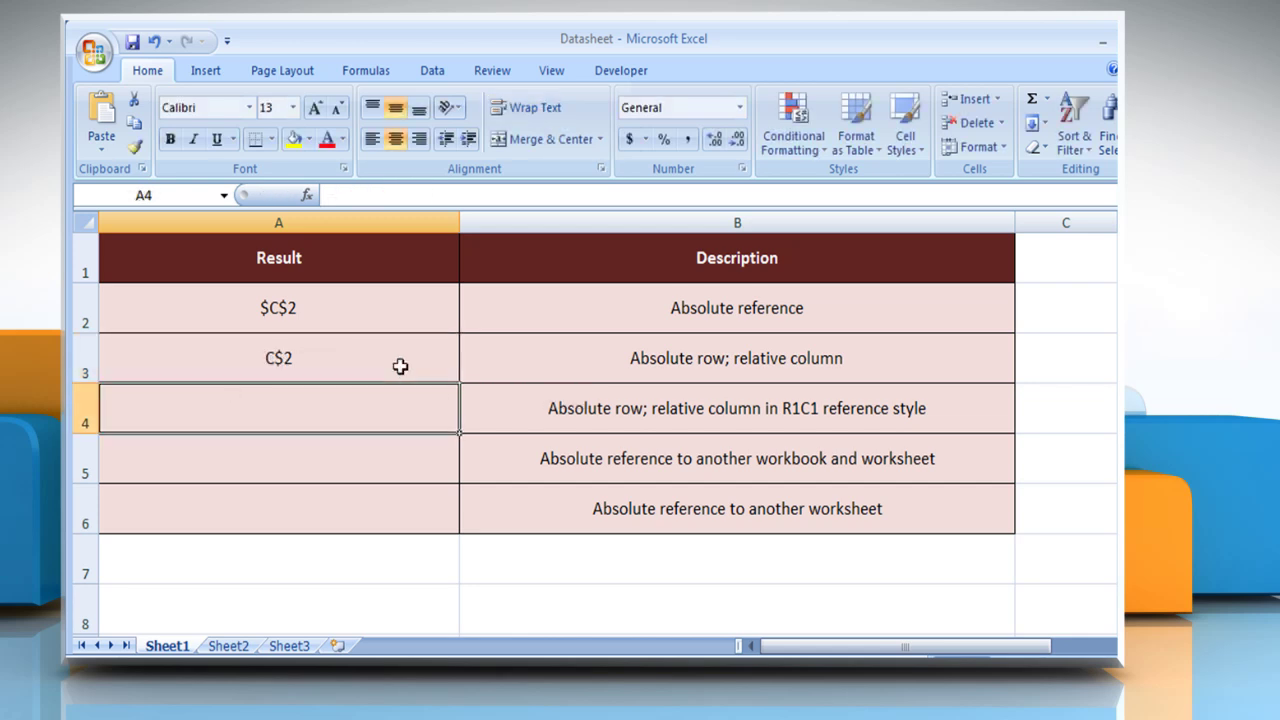
click(400, 366)
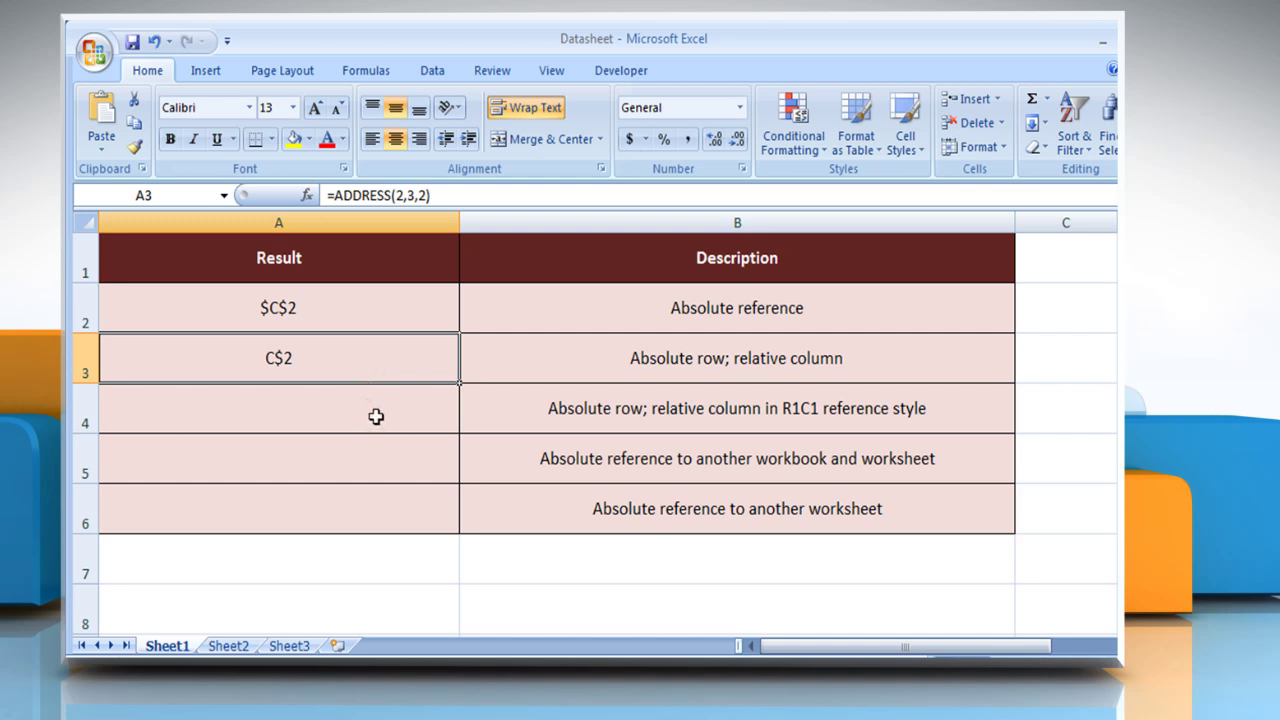
Enter =ADDRESS(2,3,2,FALSE) in A4 to return R2C[3], then verify it
click(376, 416)
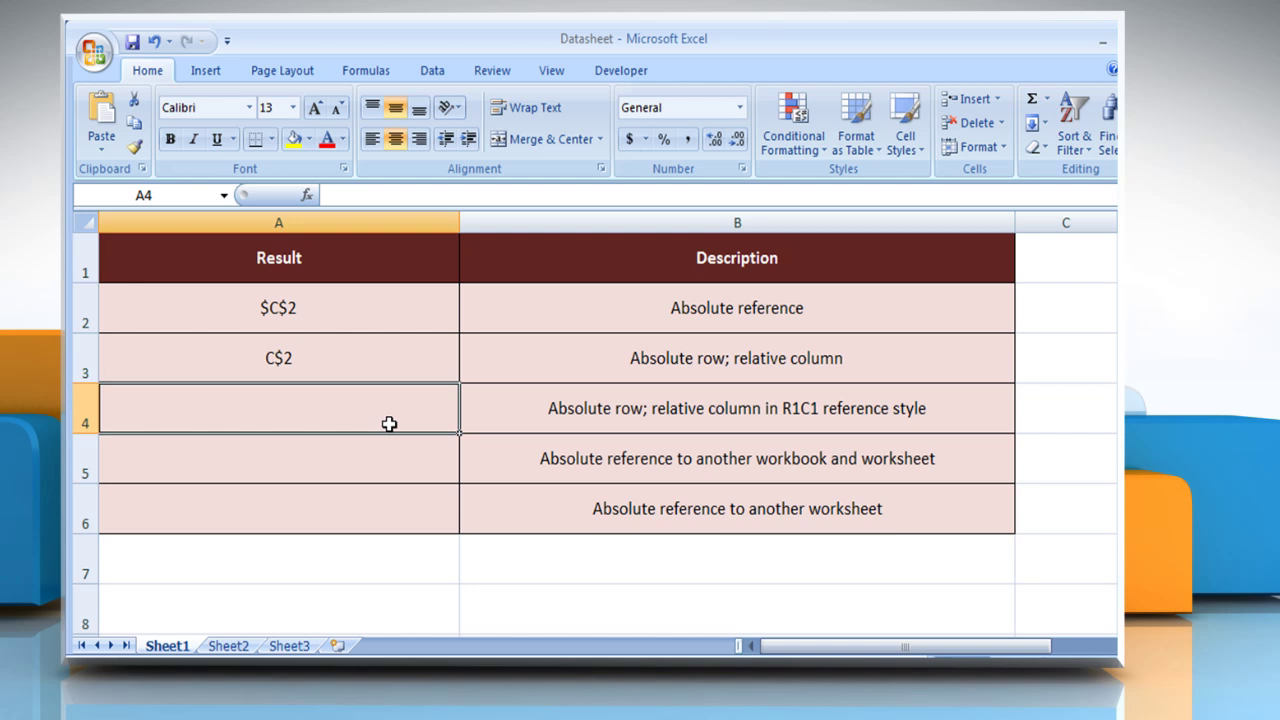
text(=ADDRESS()
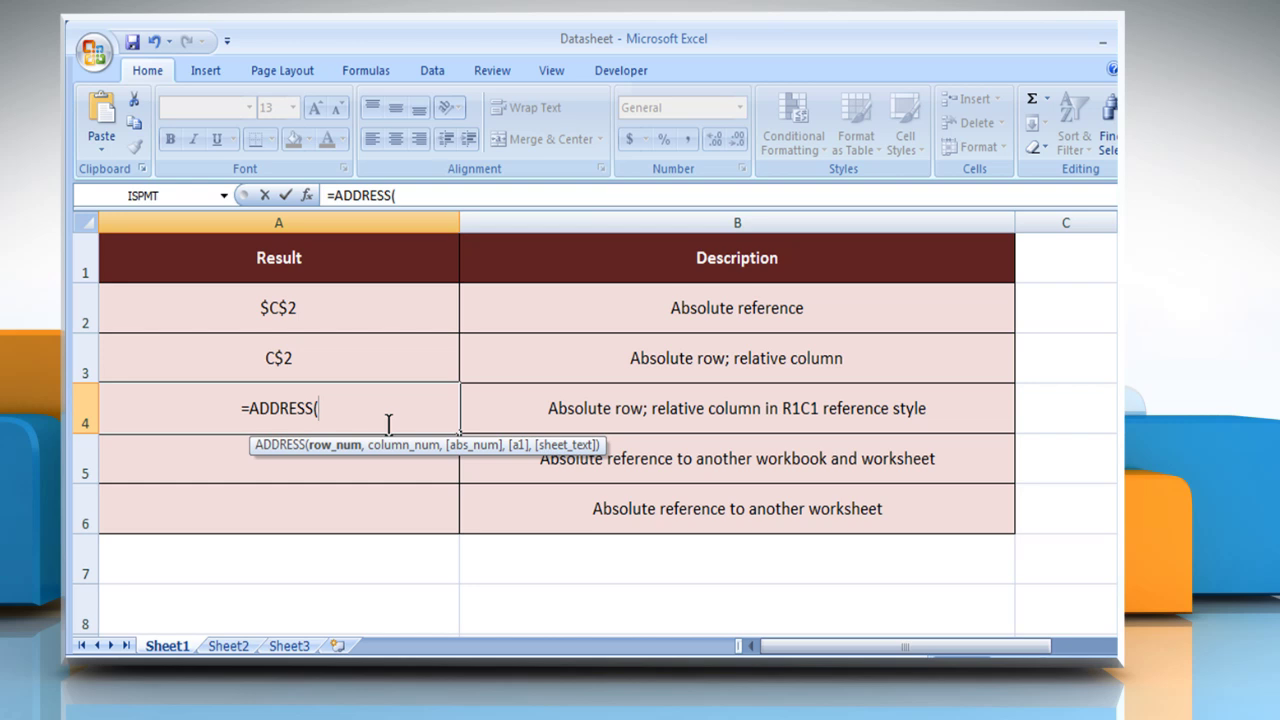
text(2)
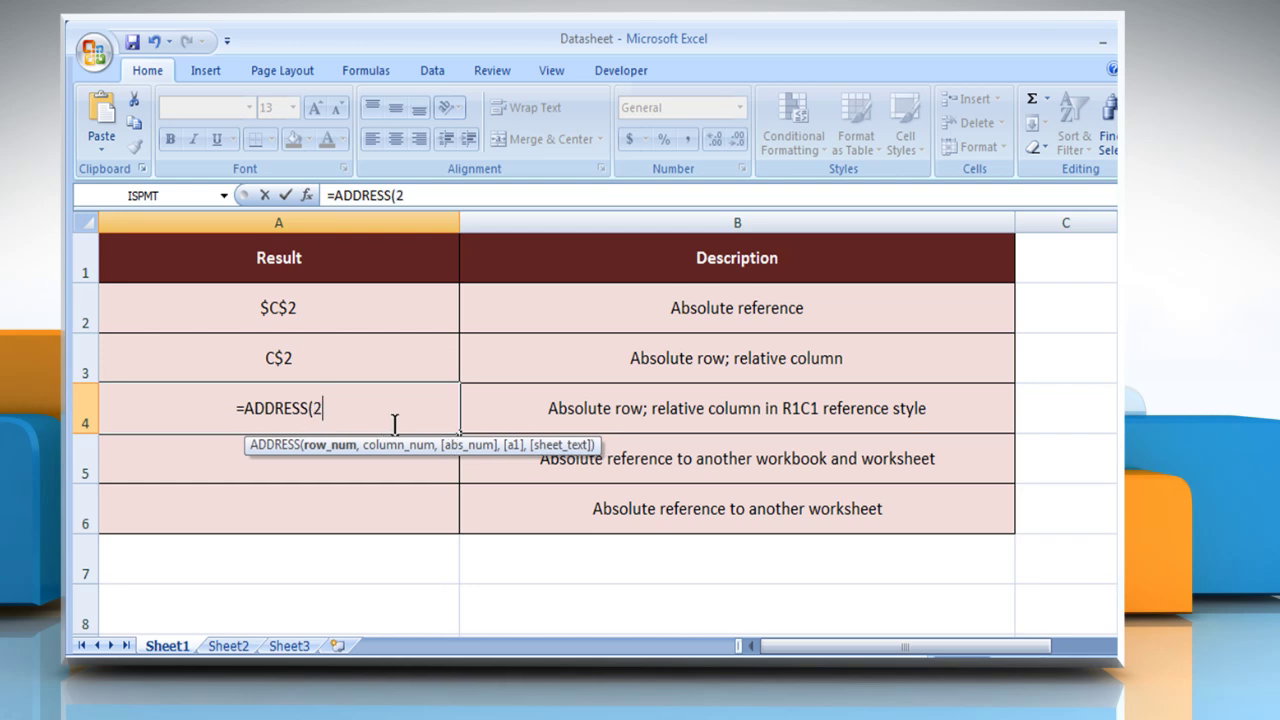
text(,3)
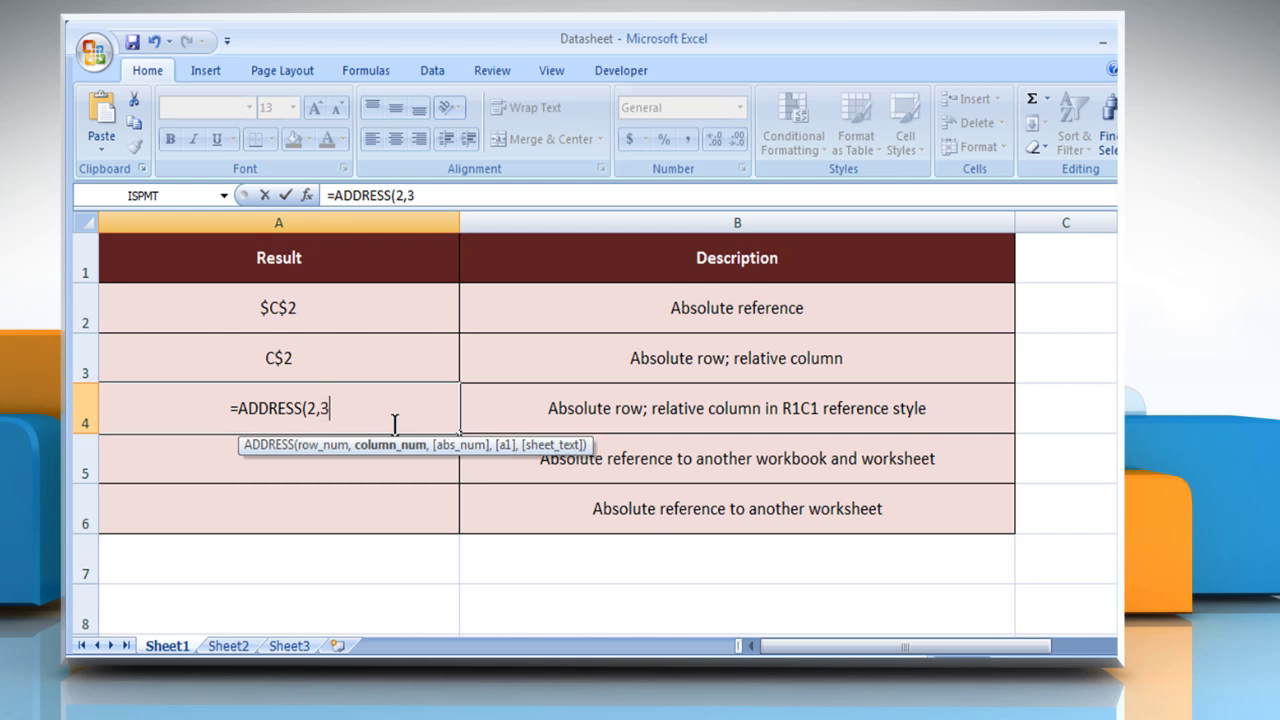
text(,2)
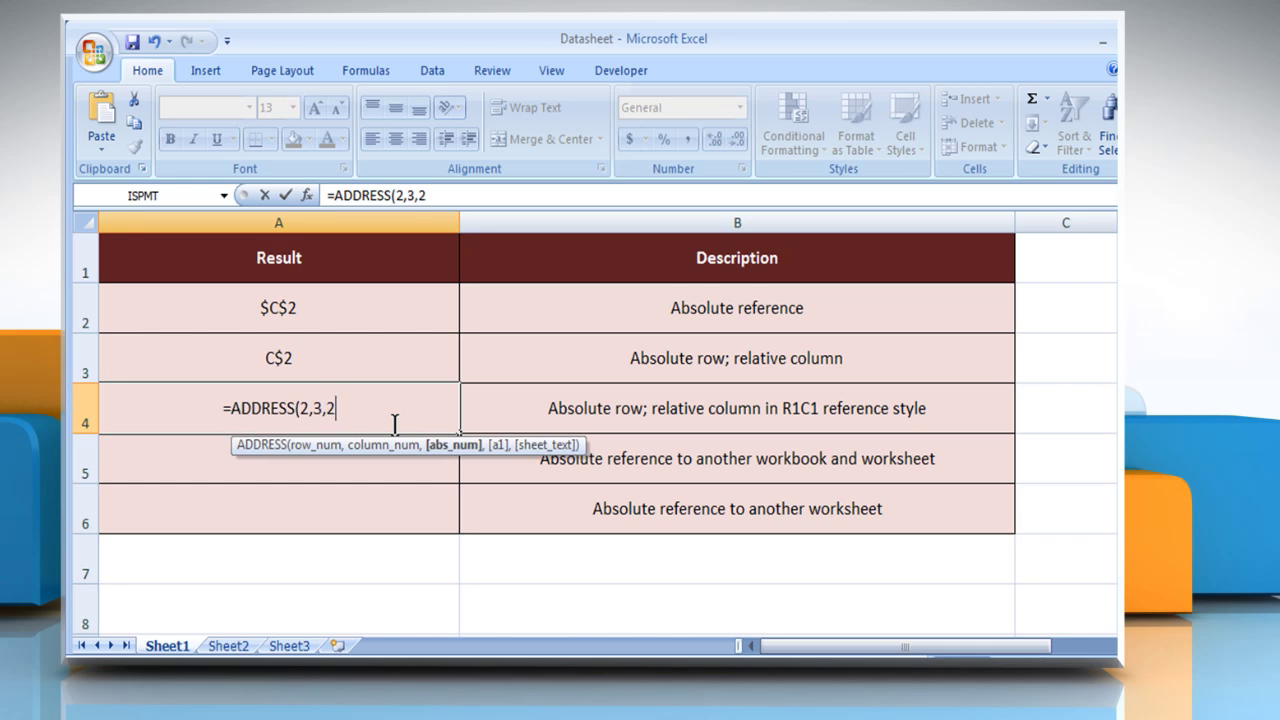
text(,FALSE)
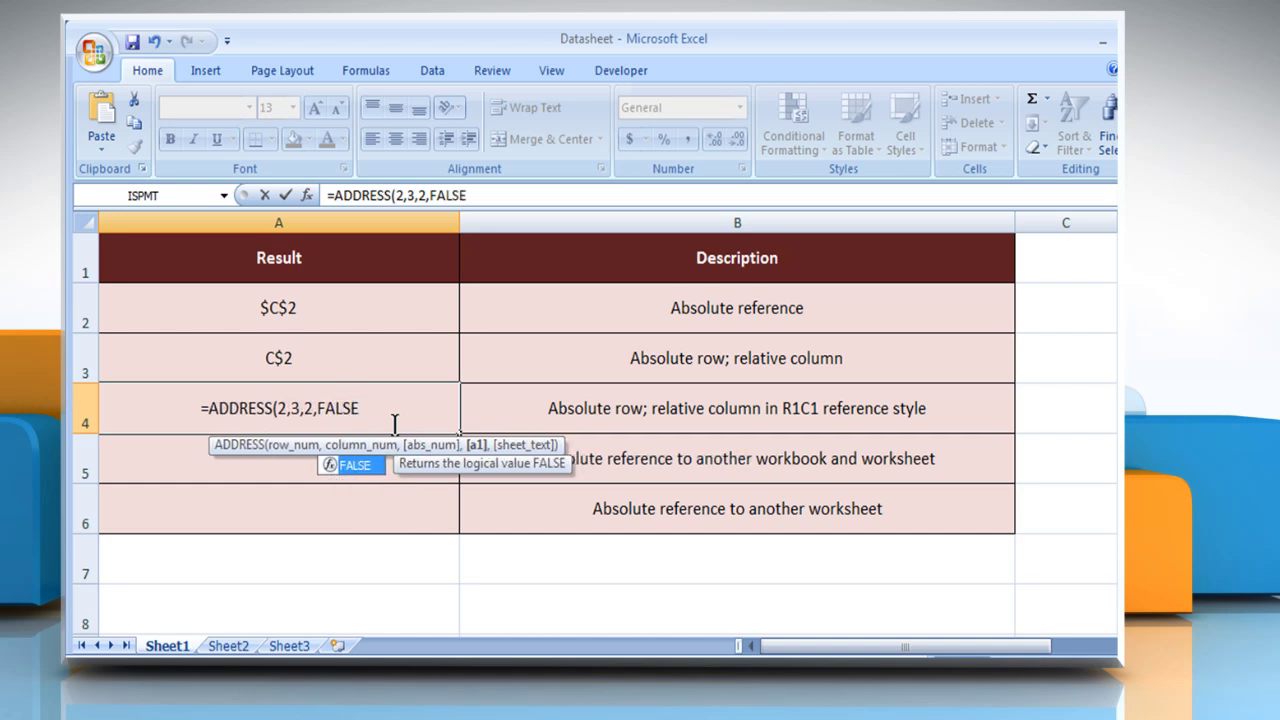
text())
key(Return)
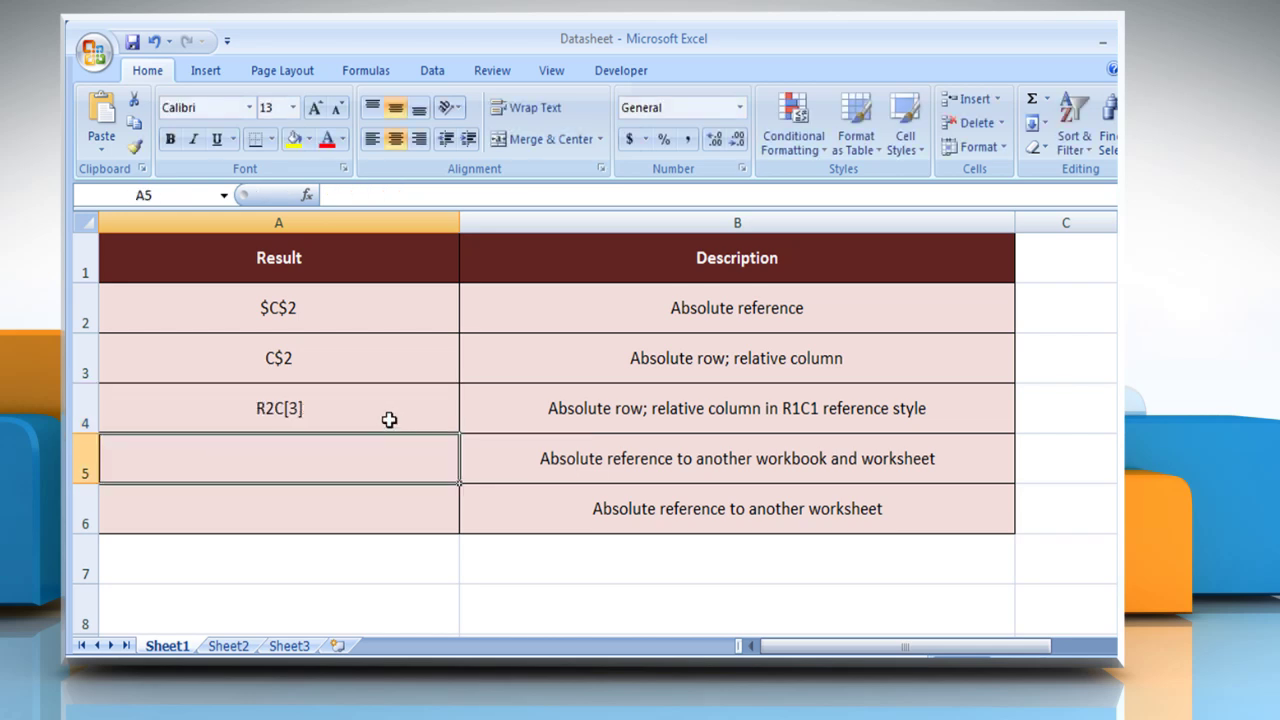
click(390, 421)
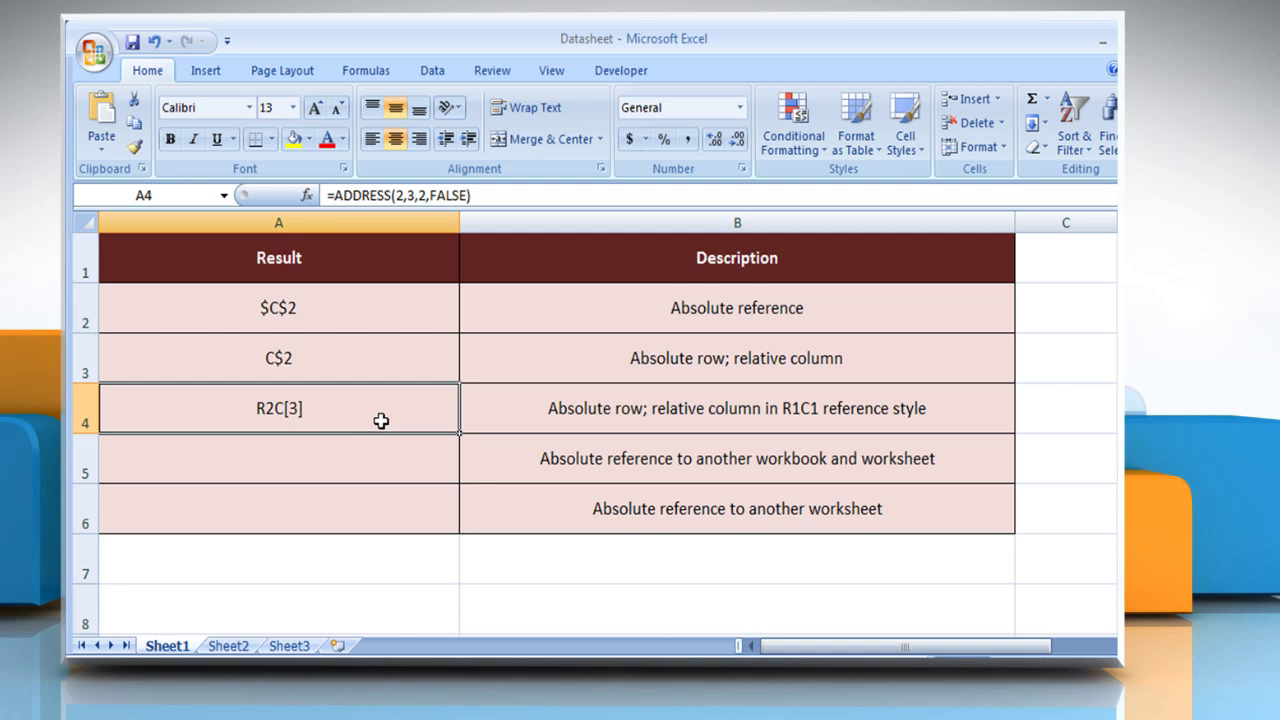
Enter =ADDRESS(2,3,1,FALSE,"[Book1]Sheet1") in A5 to return [Book1]Sheet1!R2C3
click(522, 460)
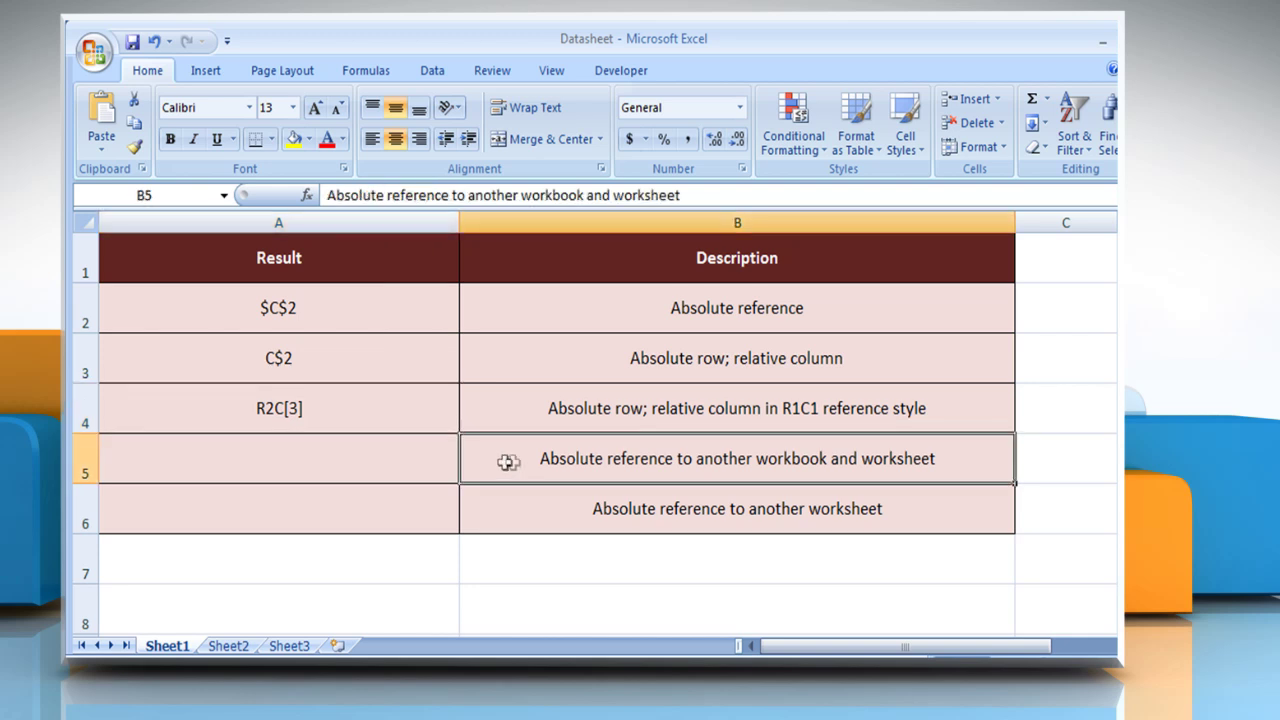
click(384, 461)
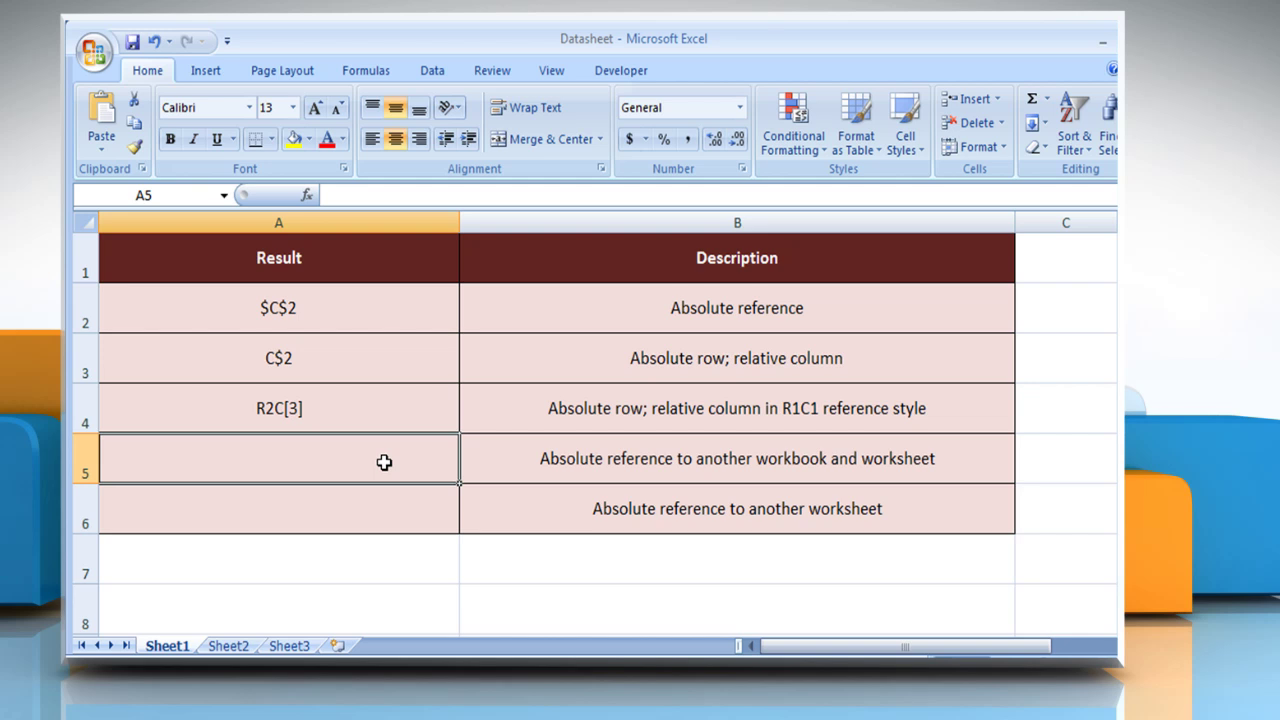
text(=)
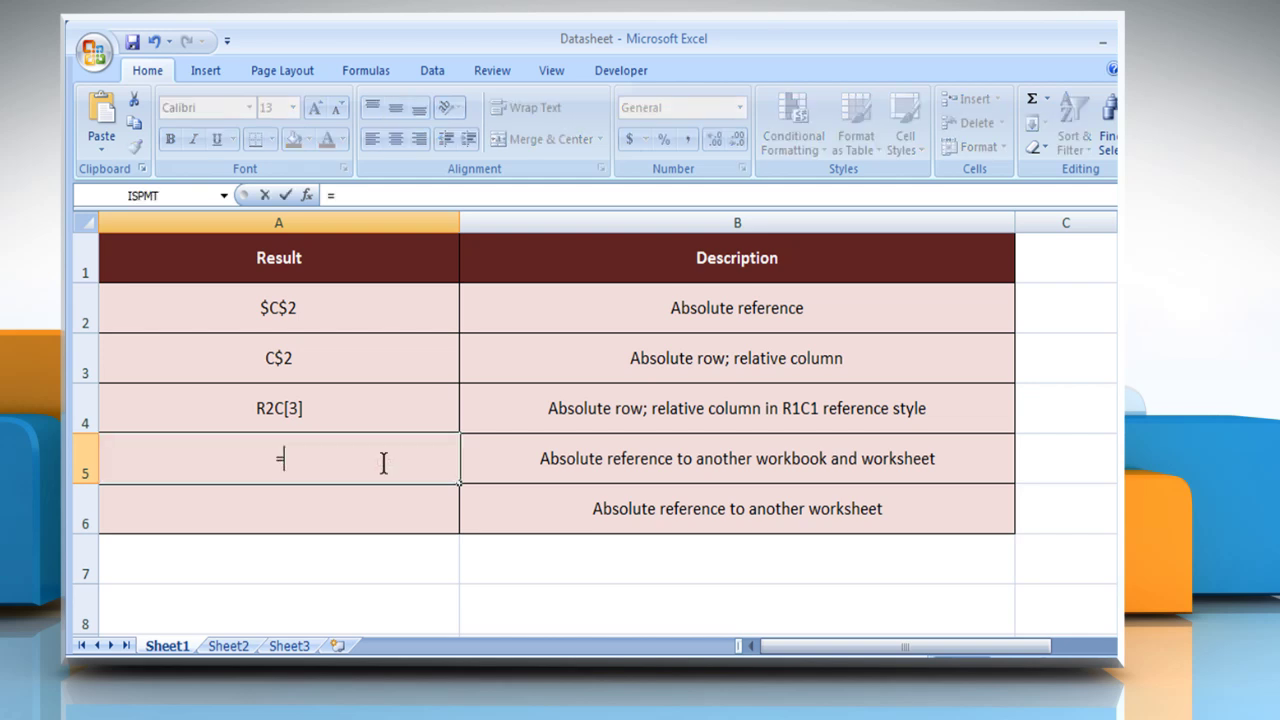
text(ADDRESS()
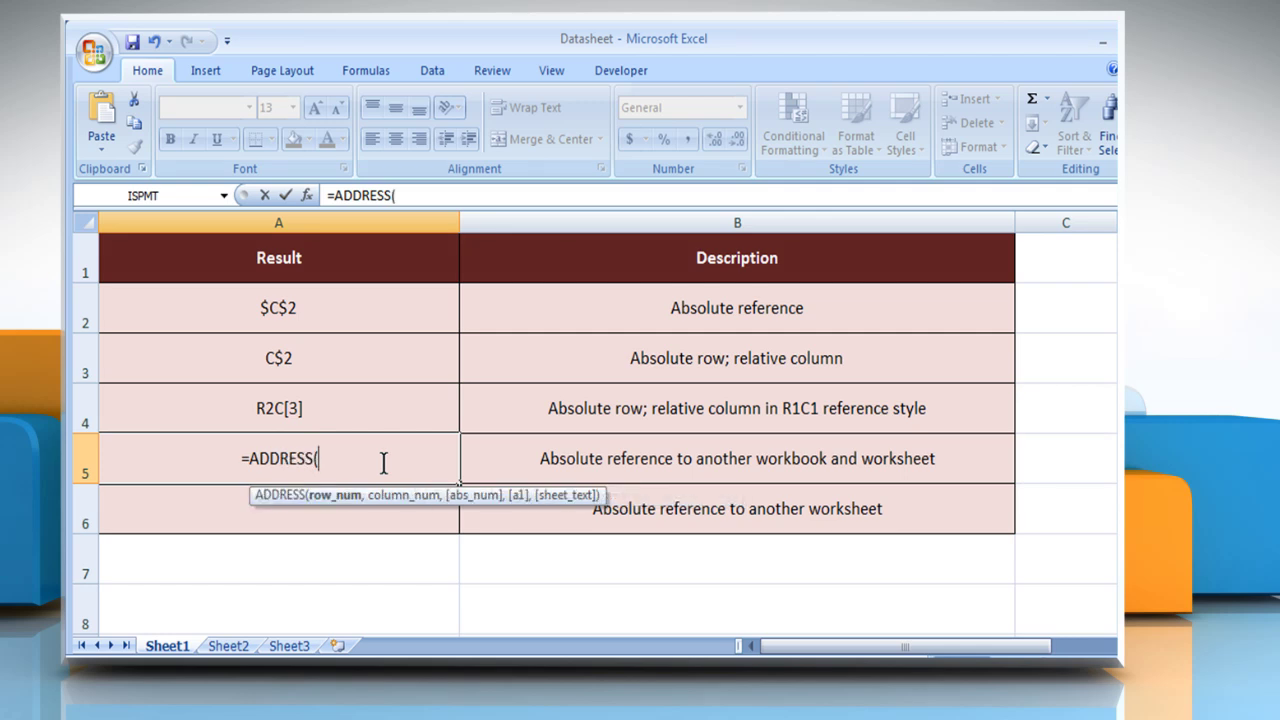
text(2)
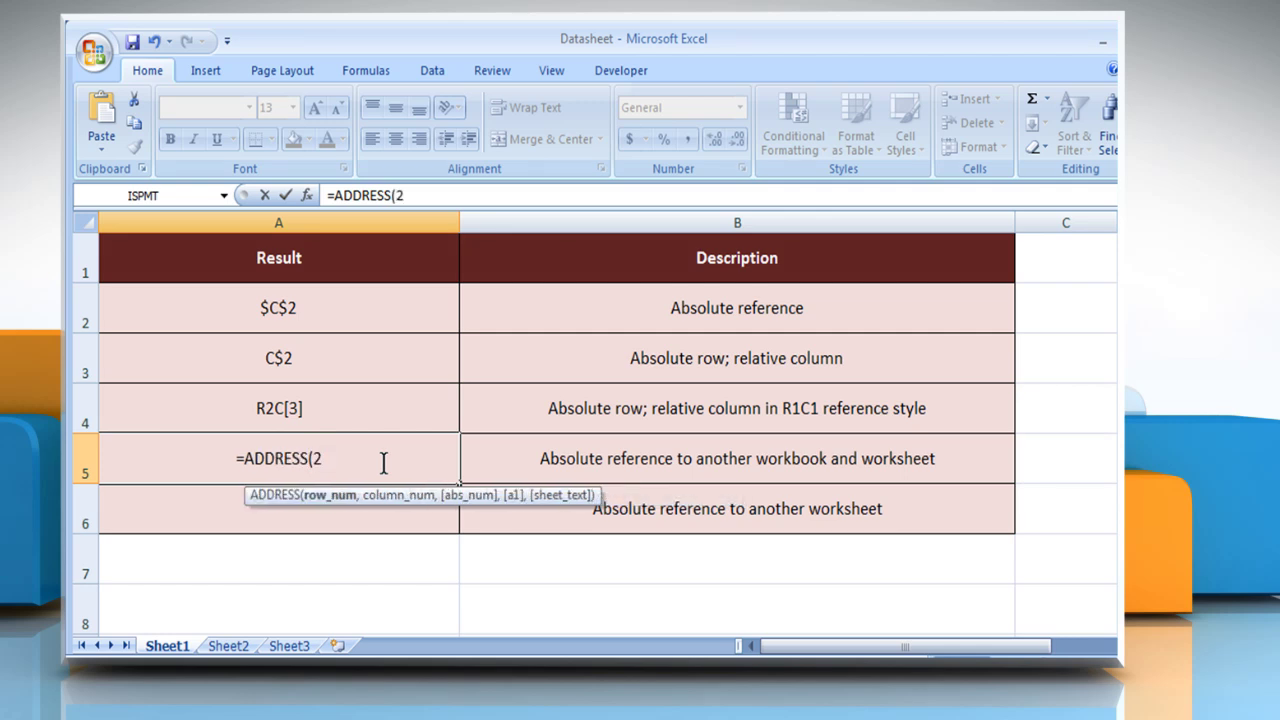
text(,)
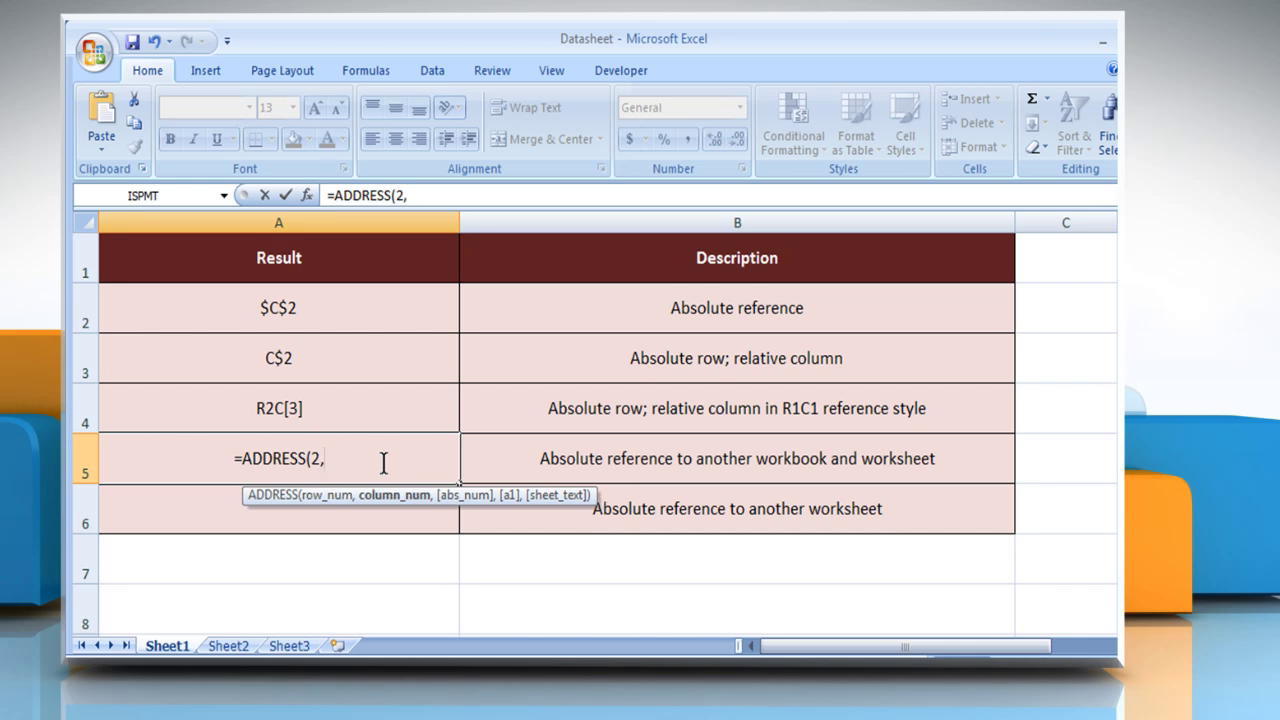
text(3)
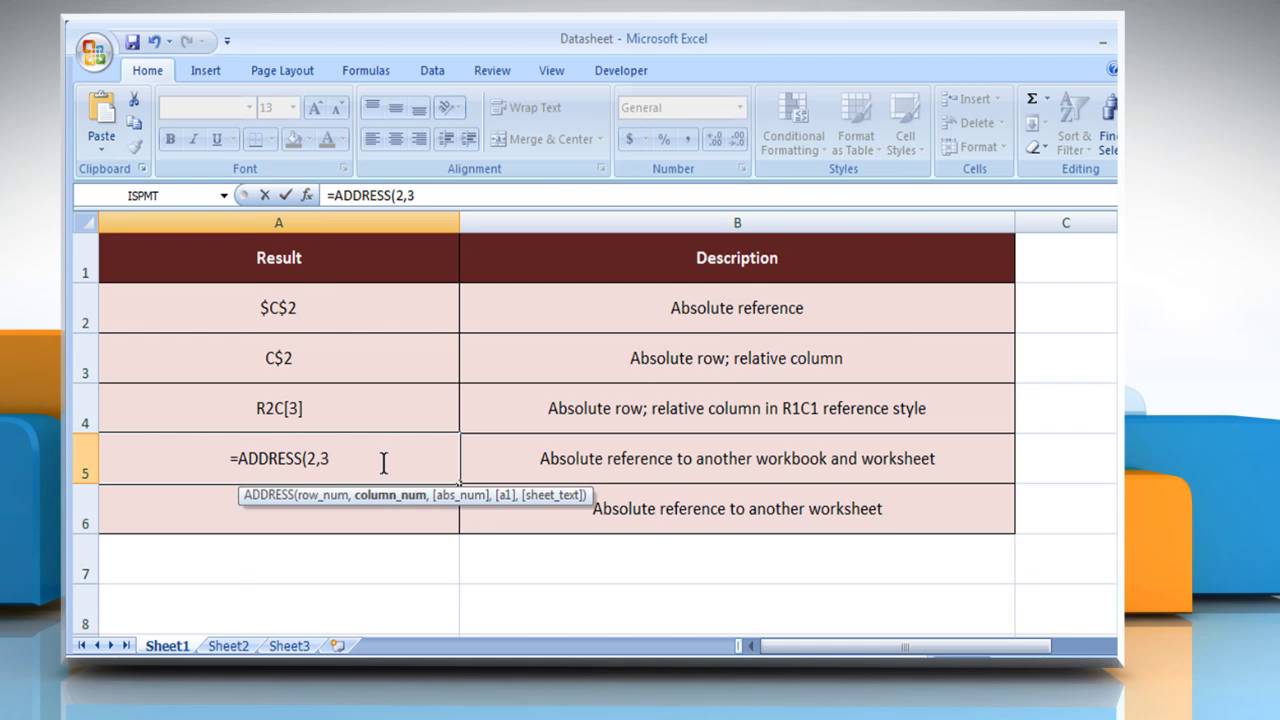
text(,)
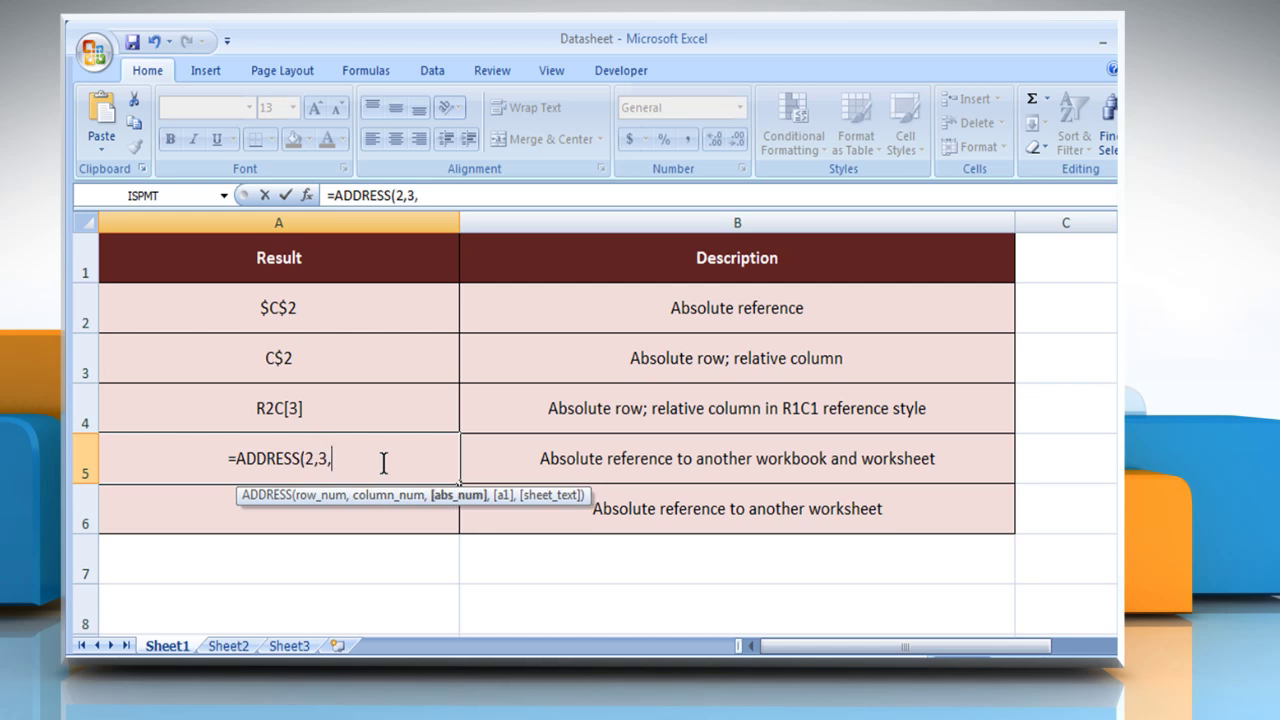
text(1)
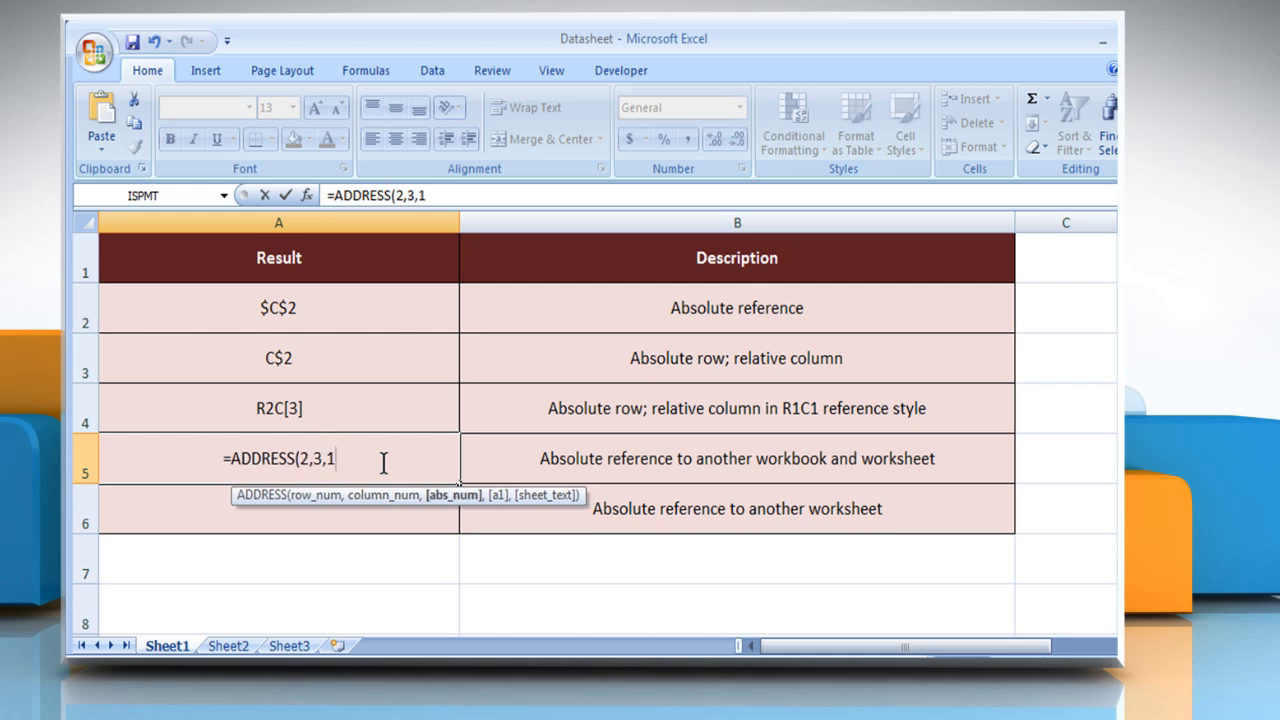
text(,)
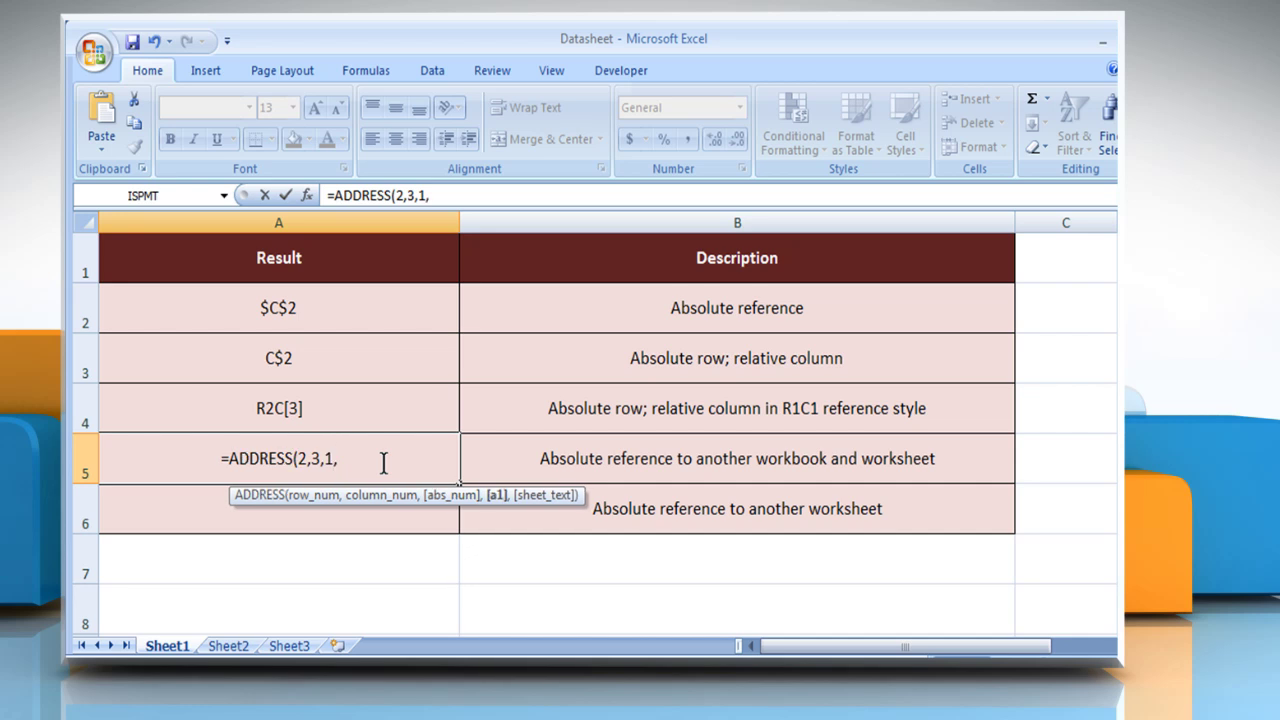
text(FALSE)
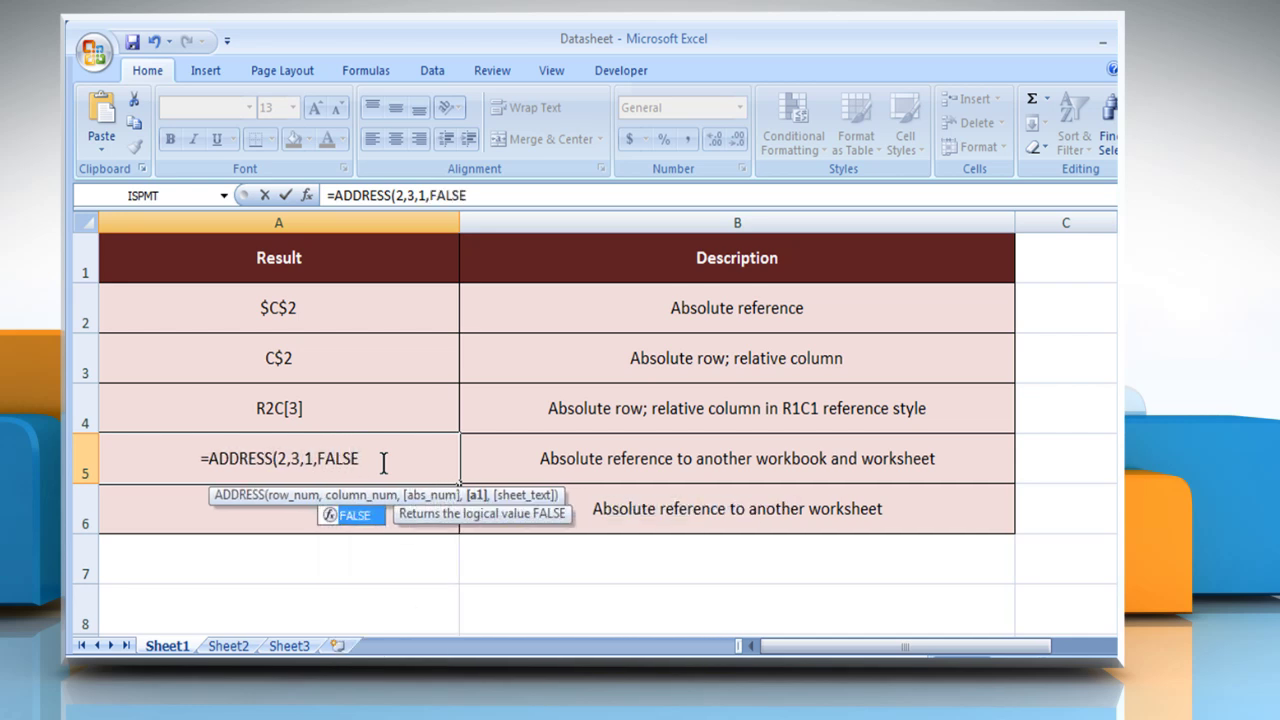
text(,)
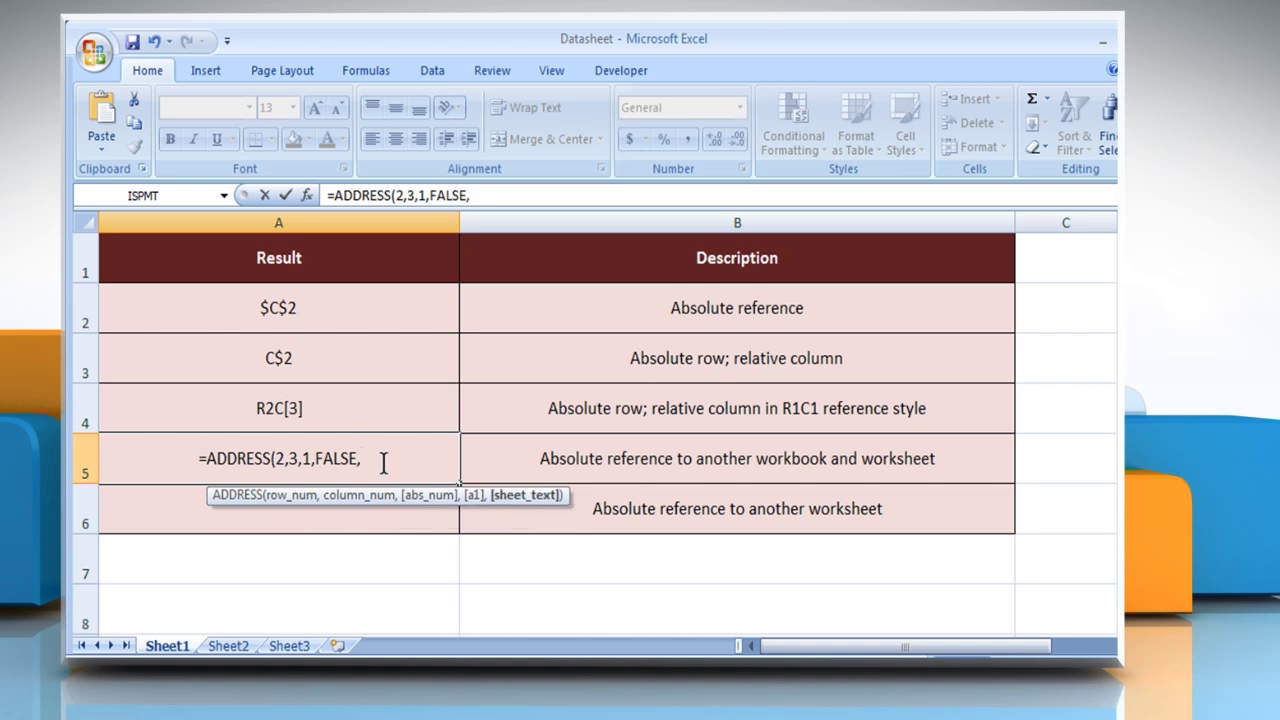
text(")
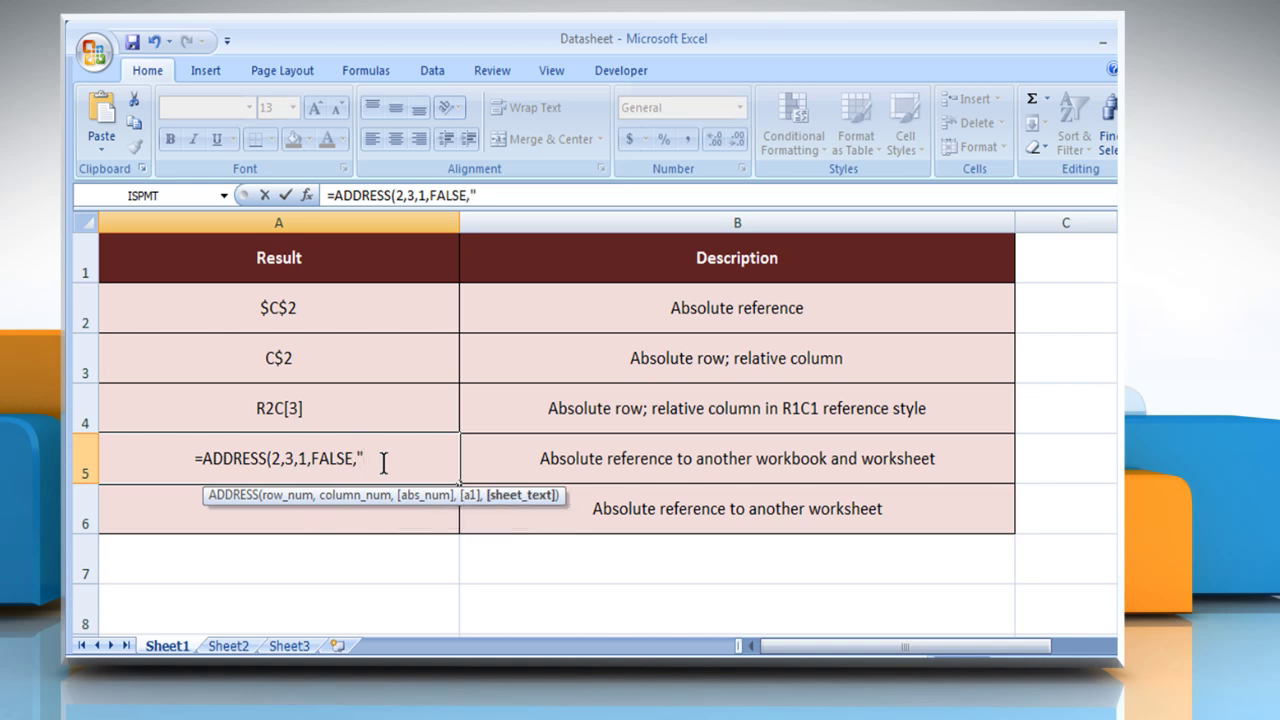
text([Book1]Sh)
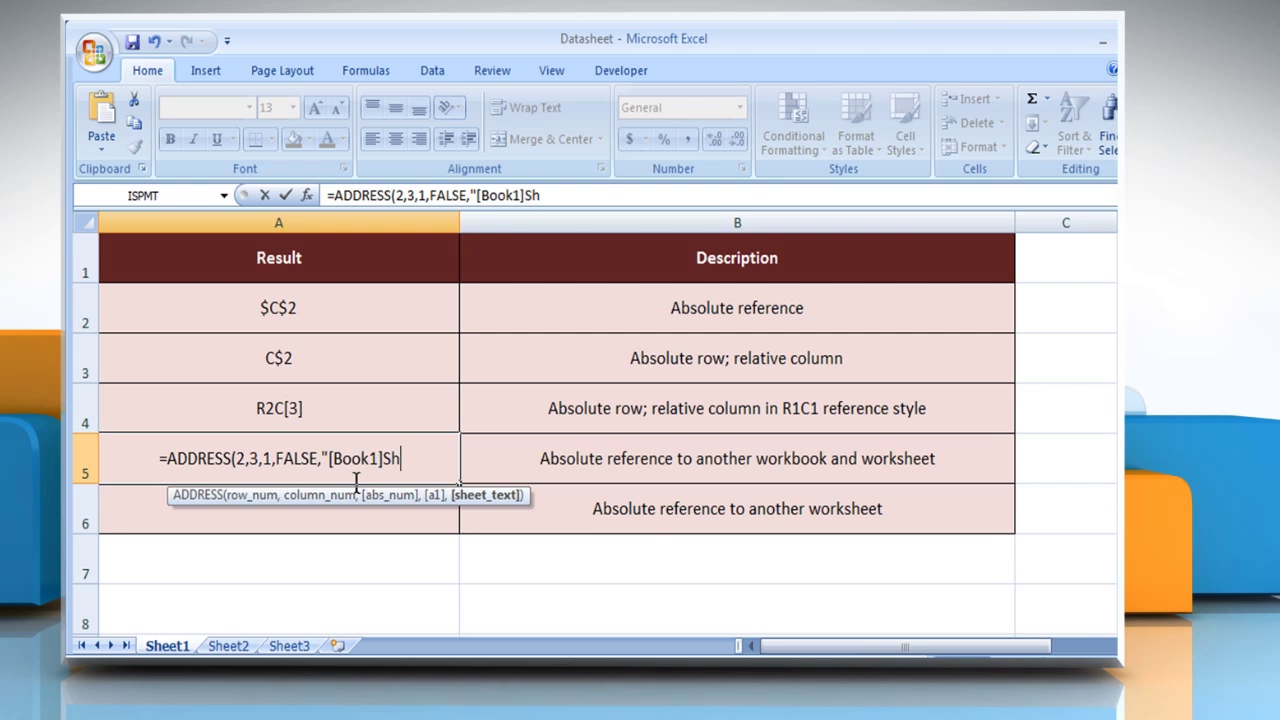
text(eet1)
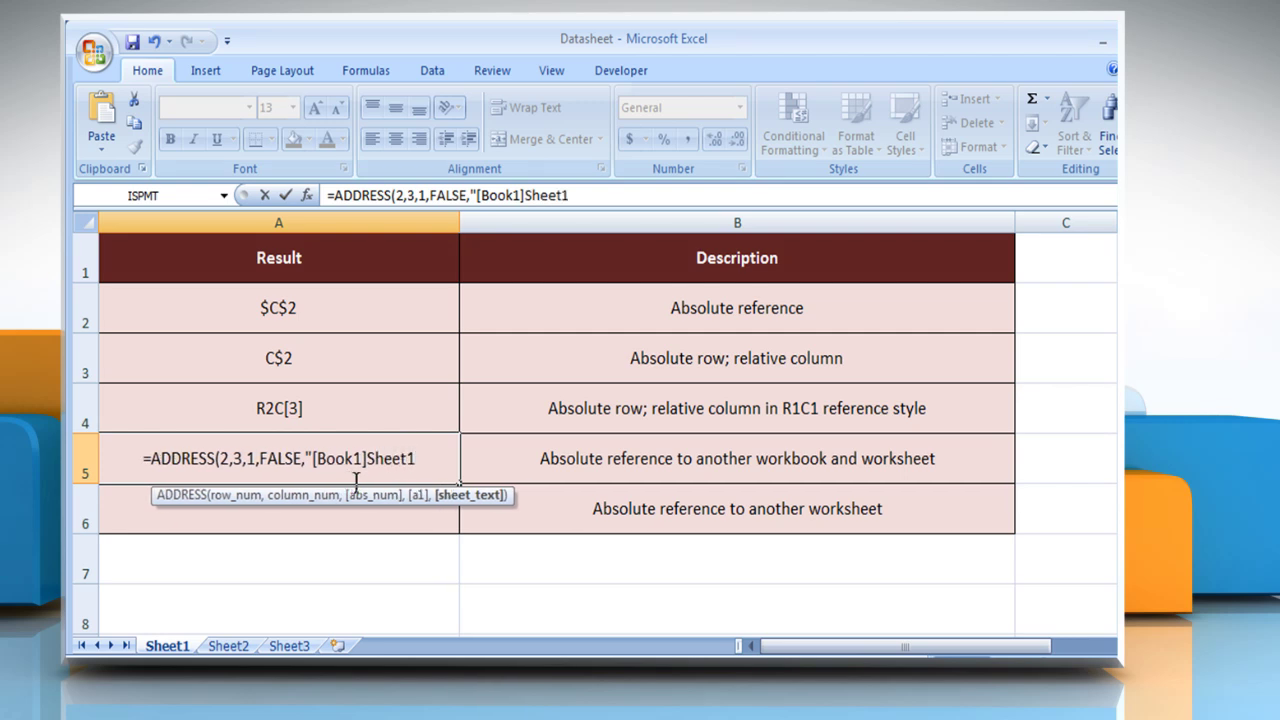
text("))
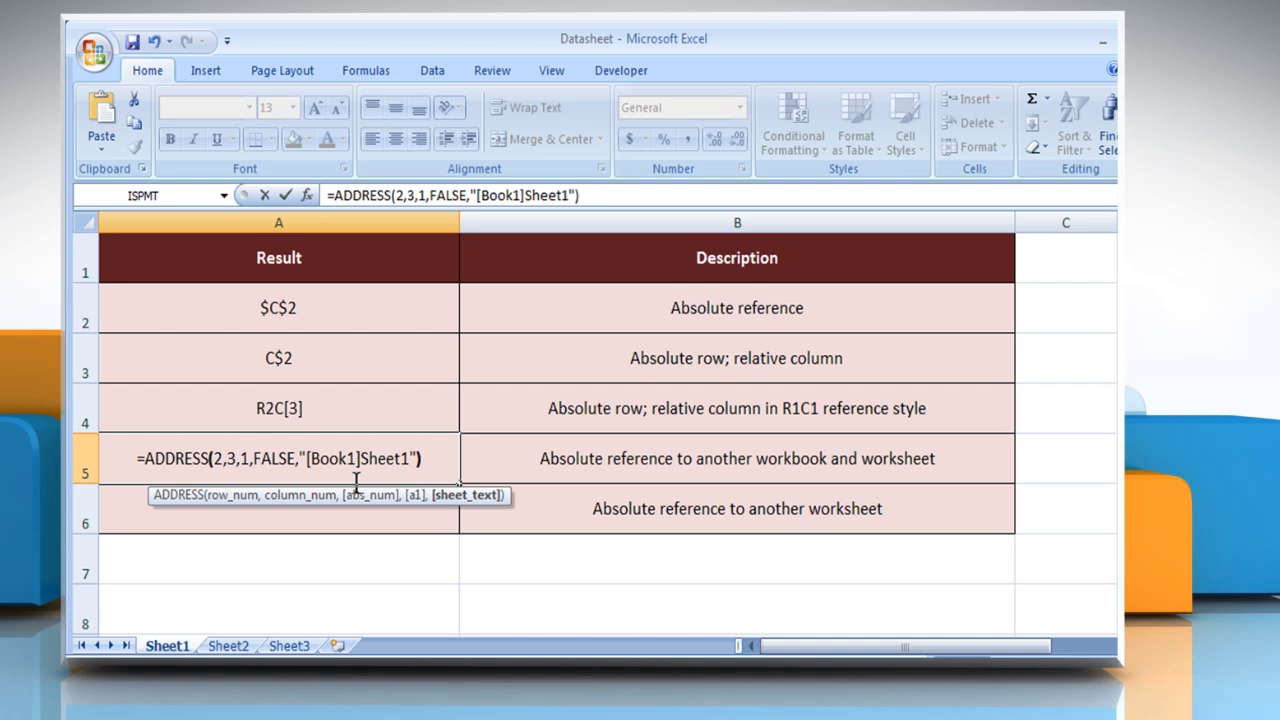
key(Return)
Review A5's formula, read the row 6 description, and select cell A6
click(377, 471)
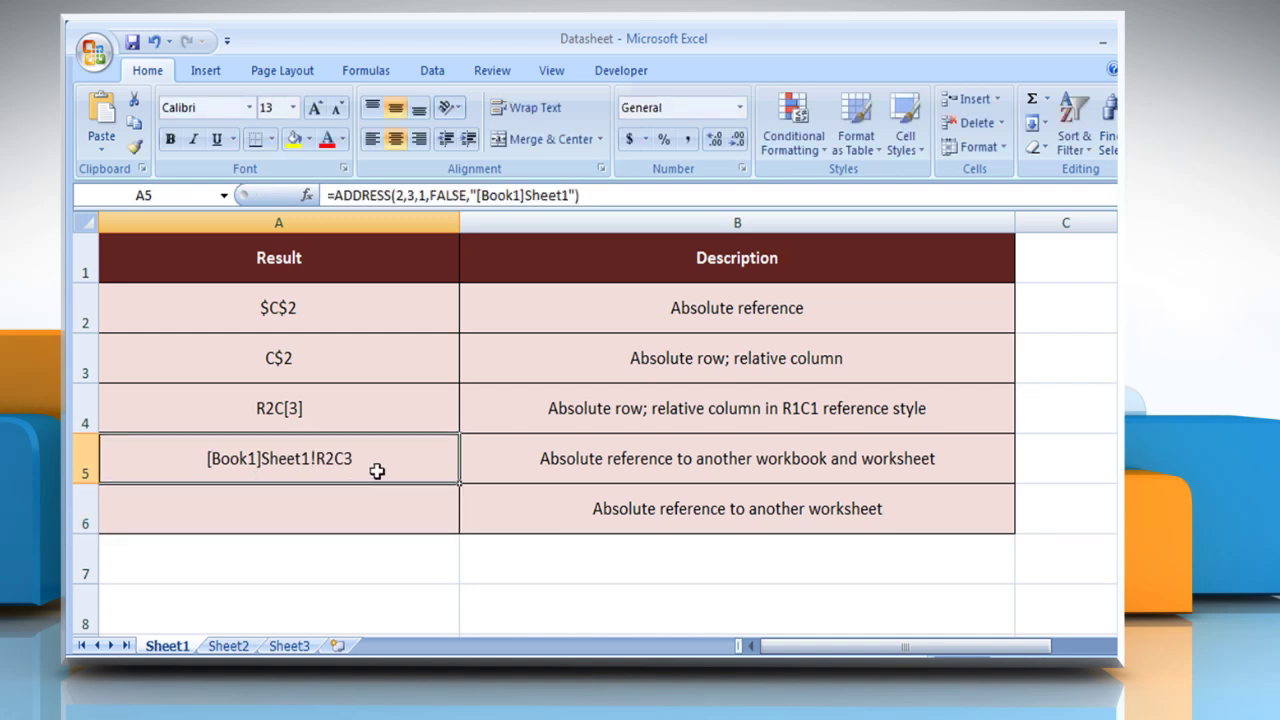
click(512, 513)
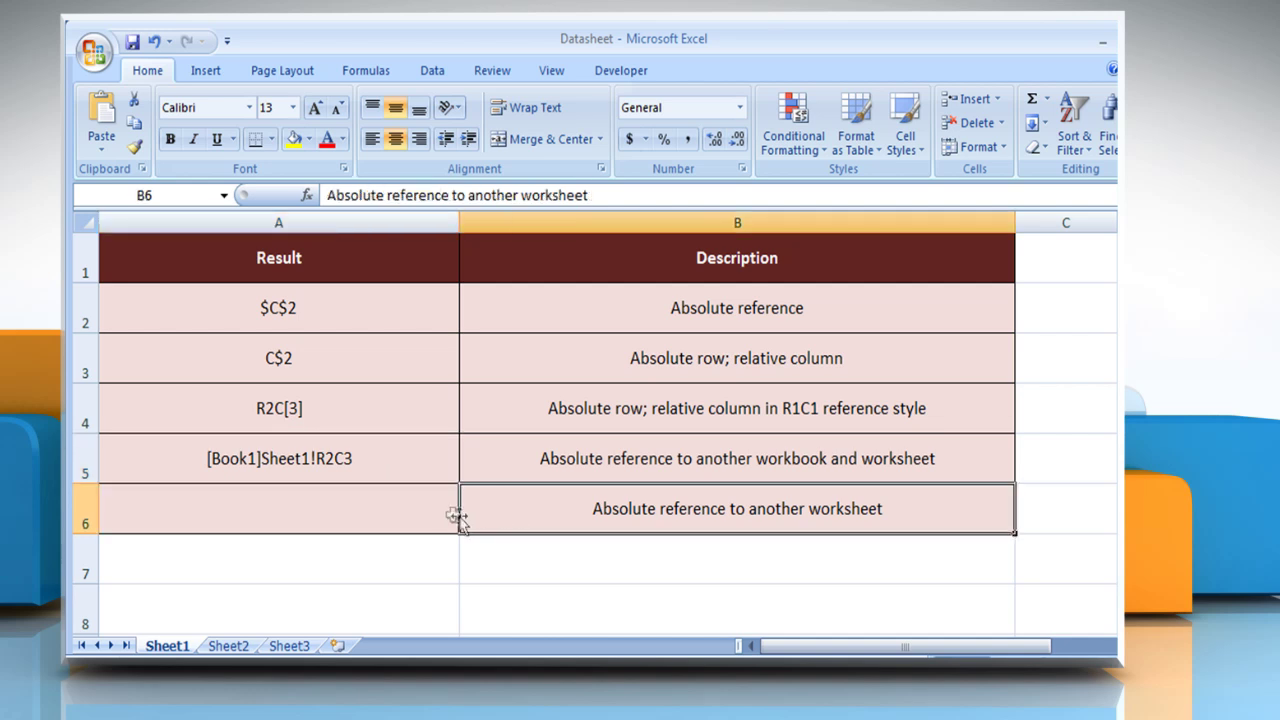
click(421, 513)
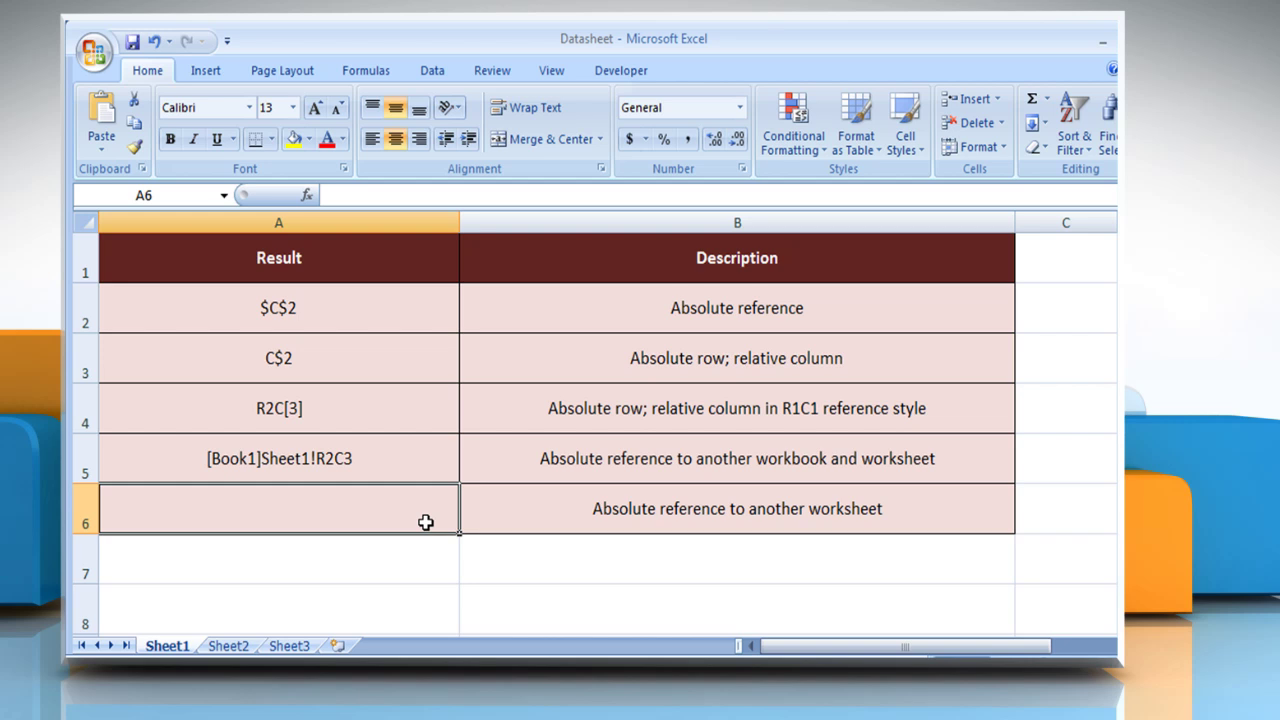
Enter =ADDRESS(2,3,1,FALSE,"EXCEL SHEET") in A6 to return 'EXCEL SHEET'!R2C3
text(=)
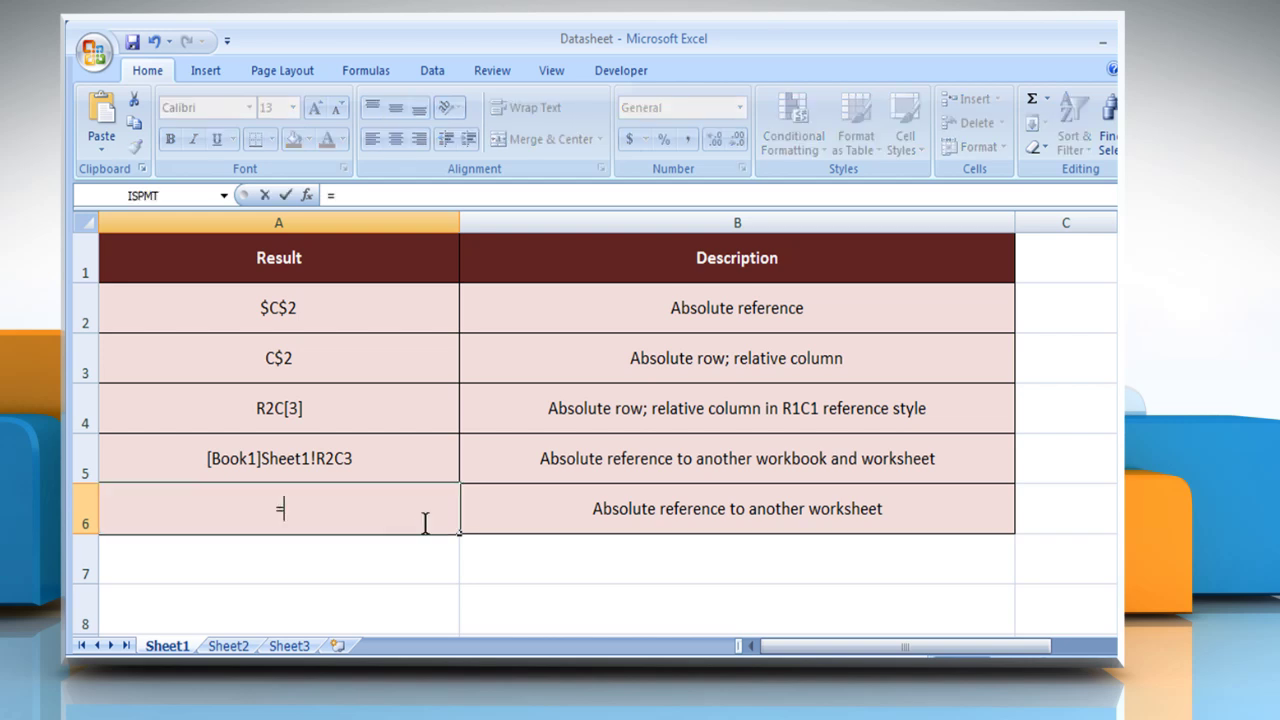
text(ADDRESS(2)
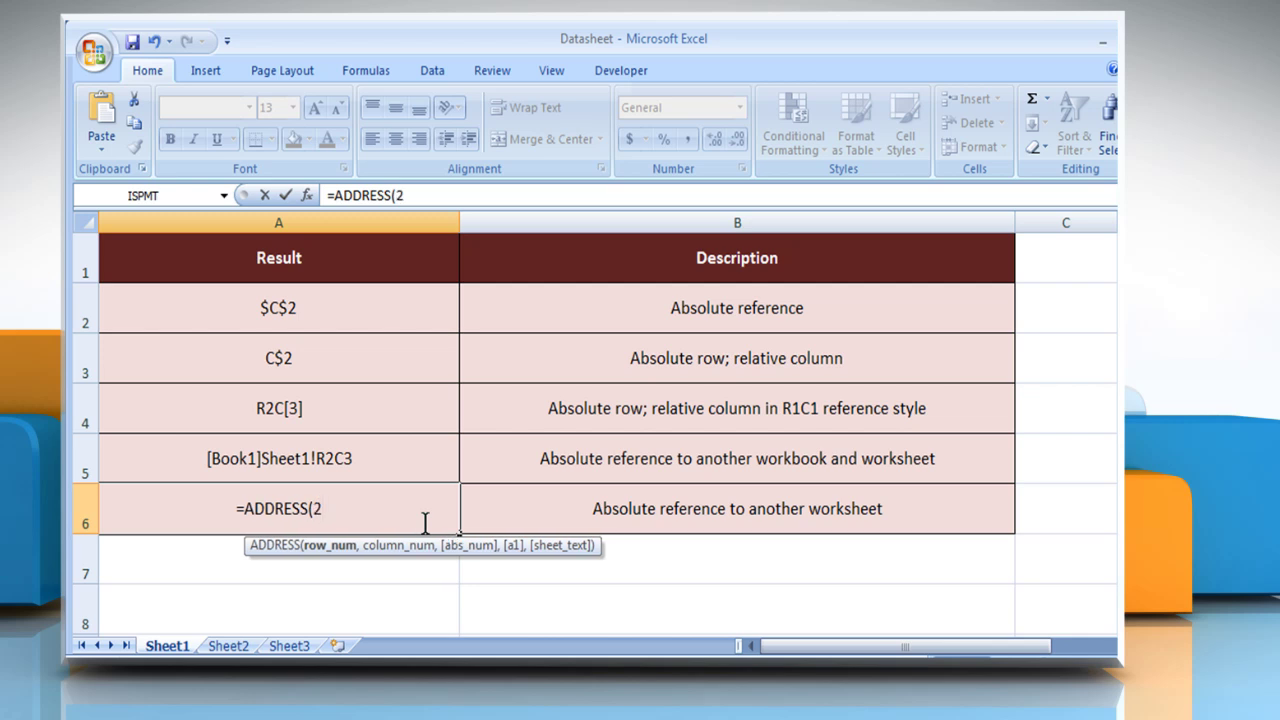
text(,3)
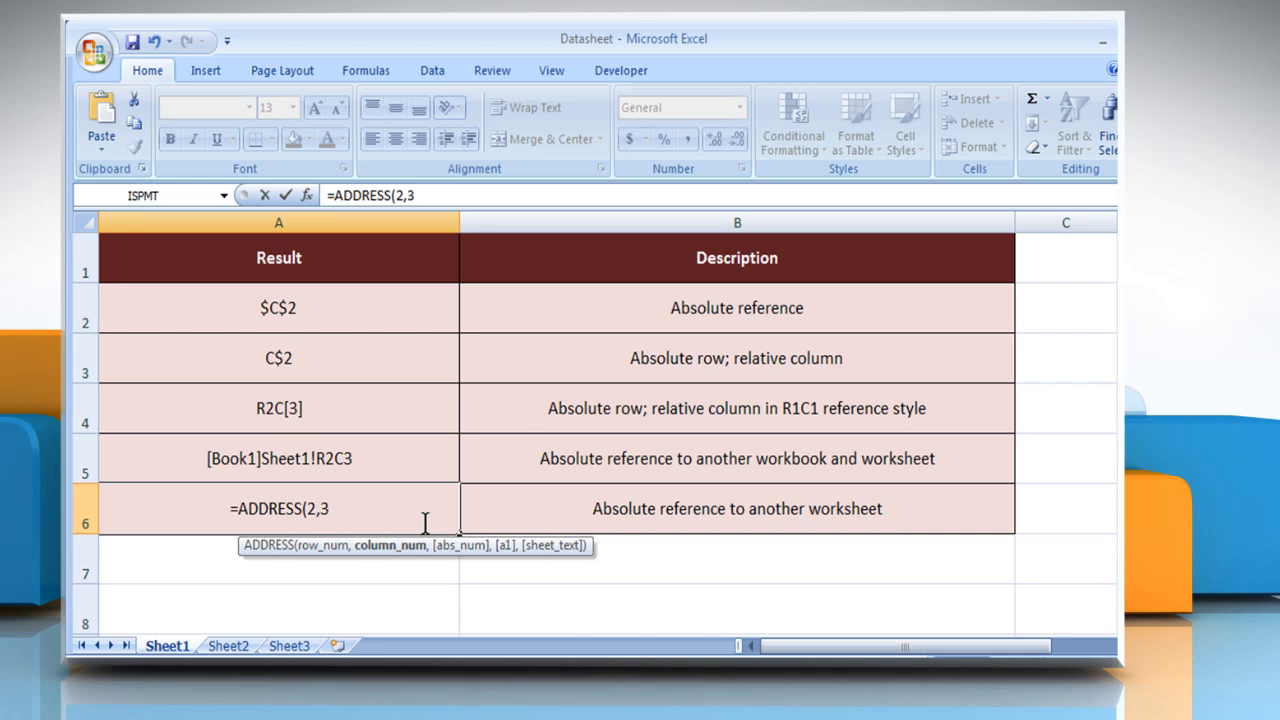
text(,1)
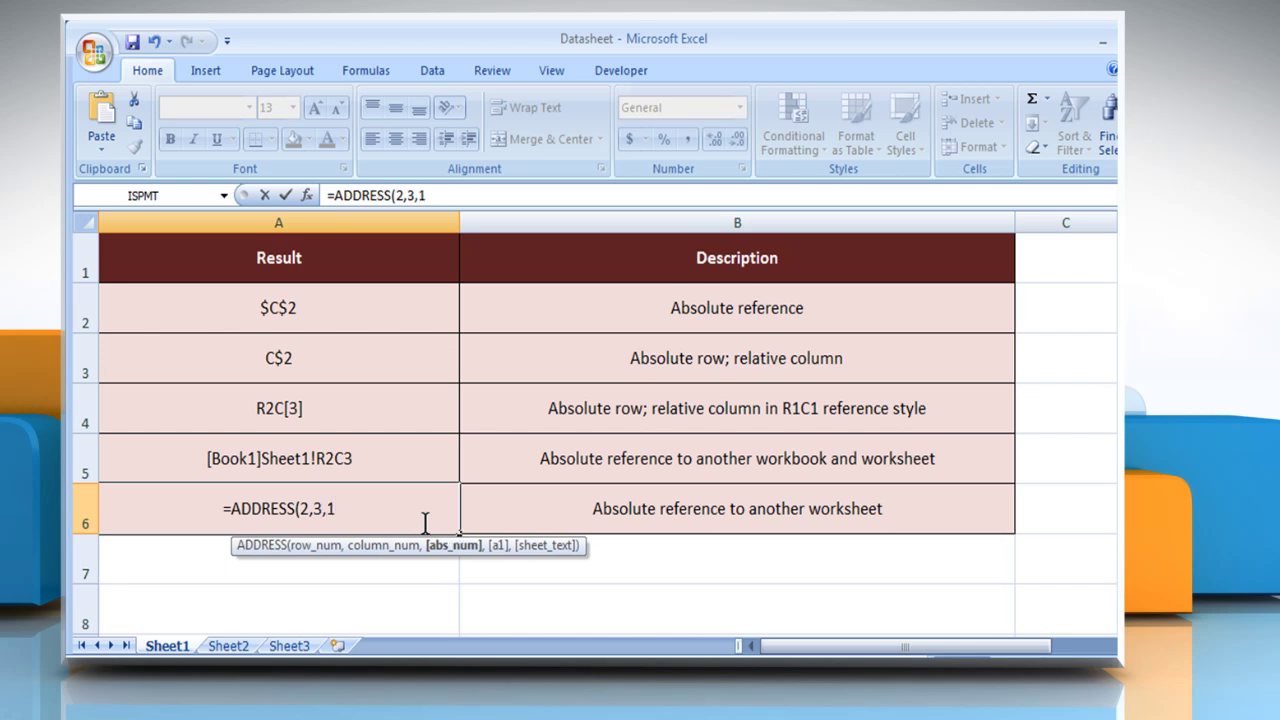
text(,)
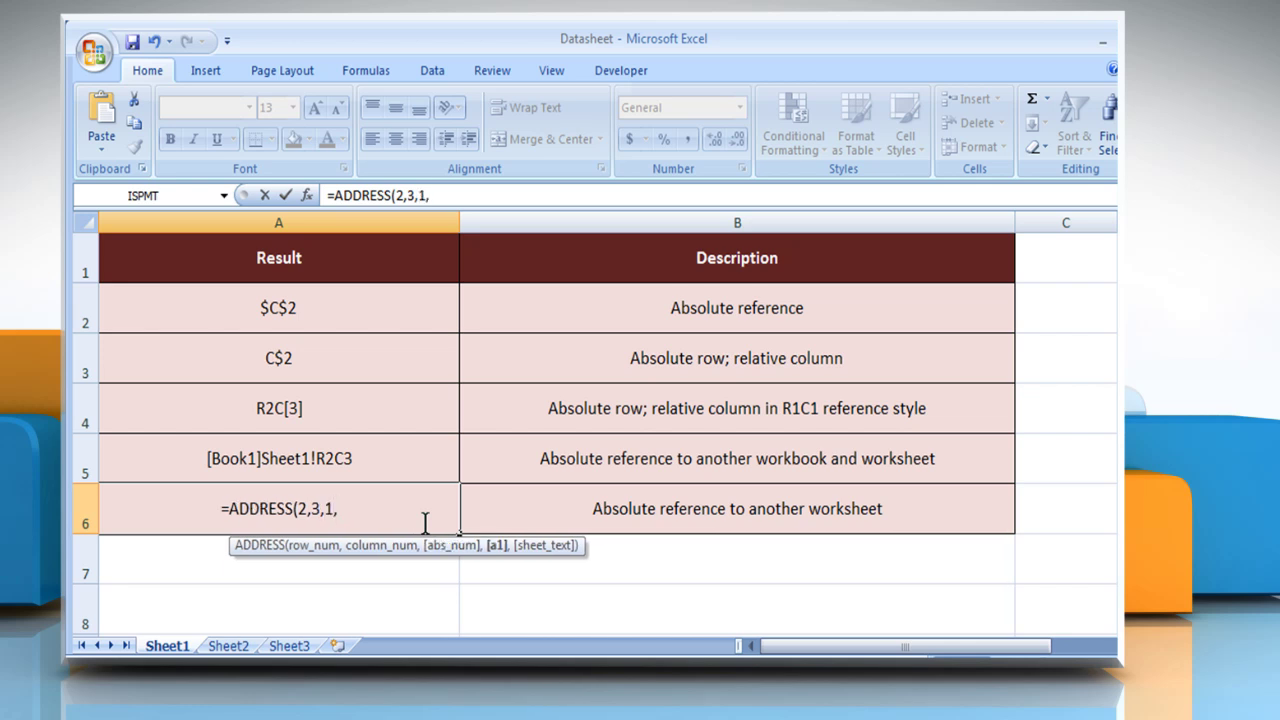
text(FALSE)
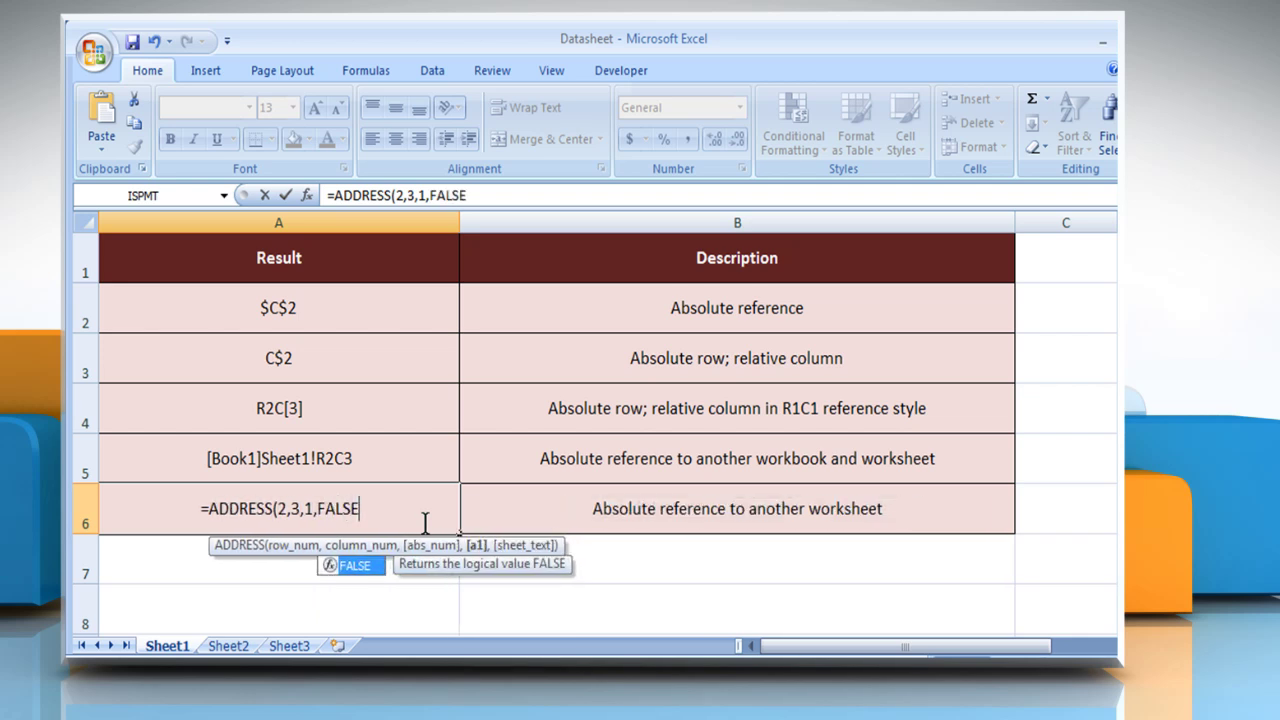
text(,)
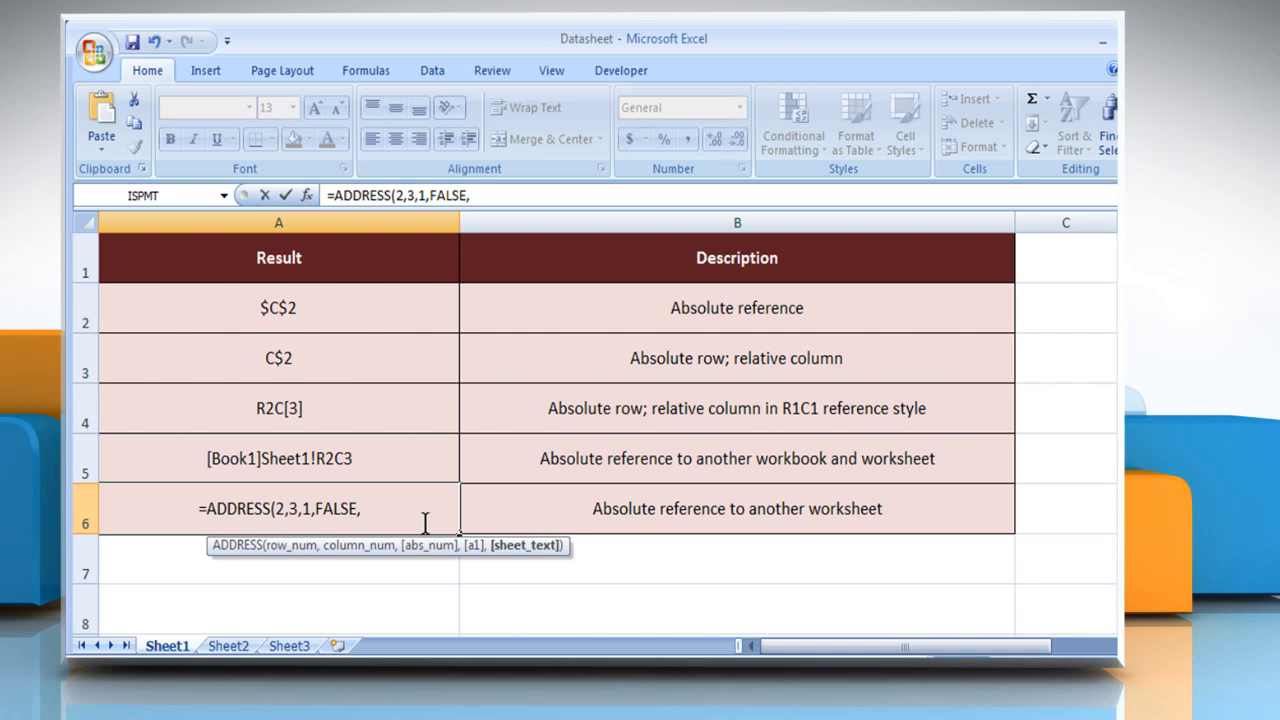
text("E)
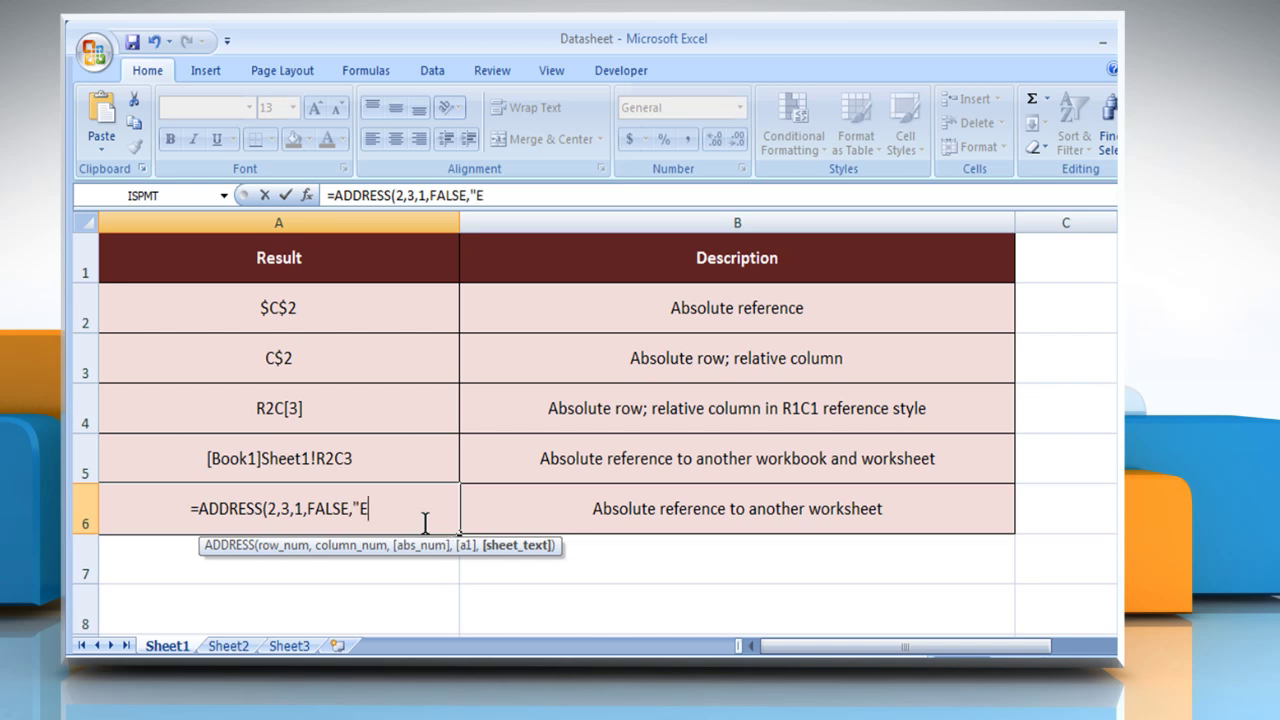
text(XCEL SHEET)
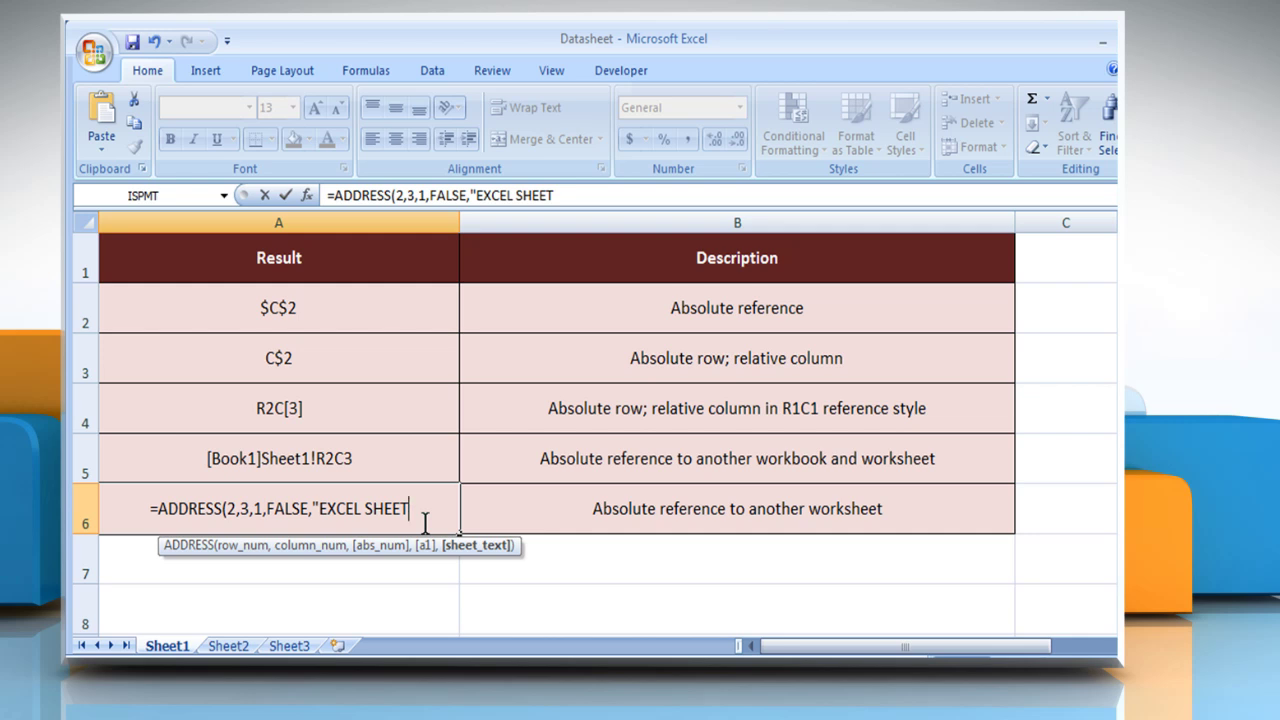
text("))
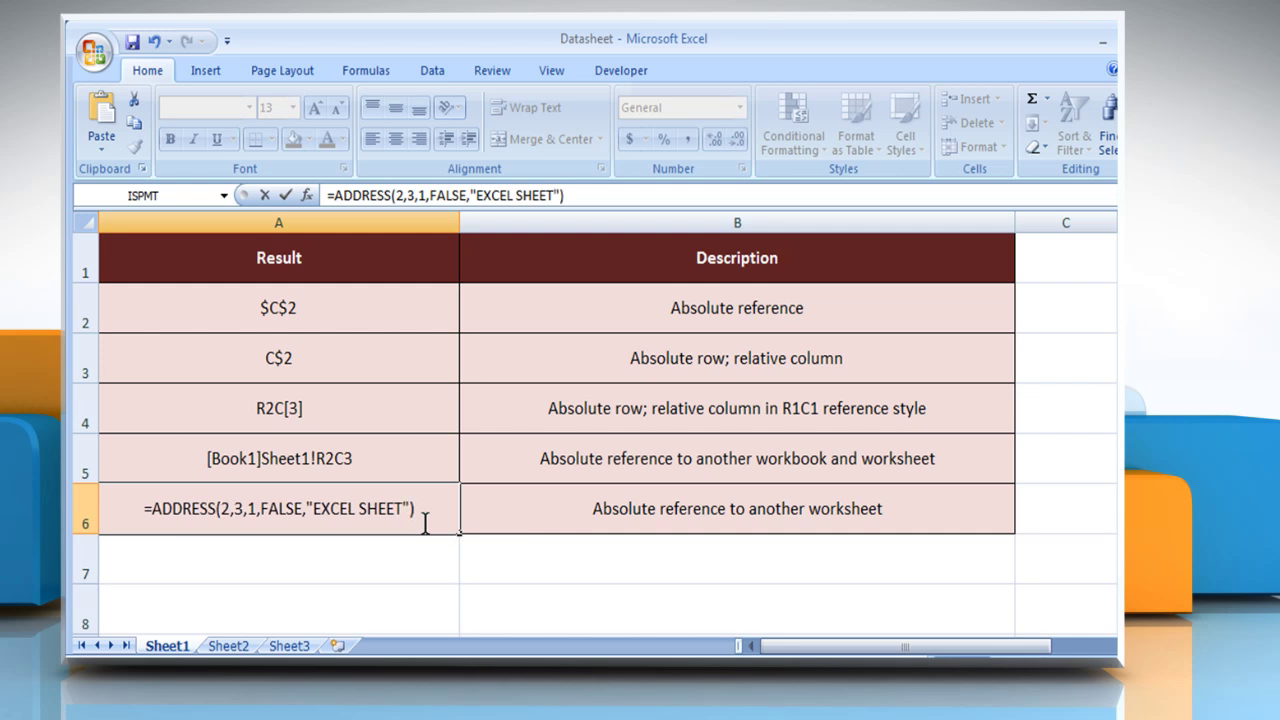
key(Return)
click(426, 522)
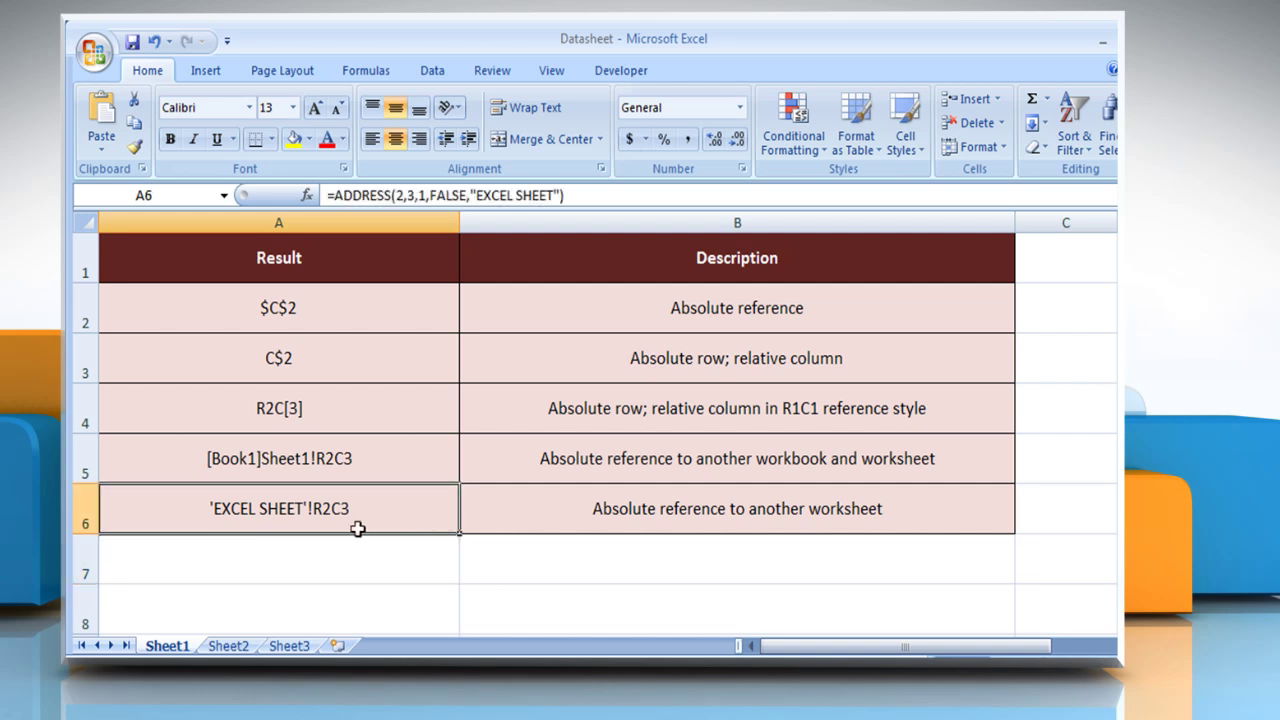